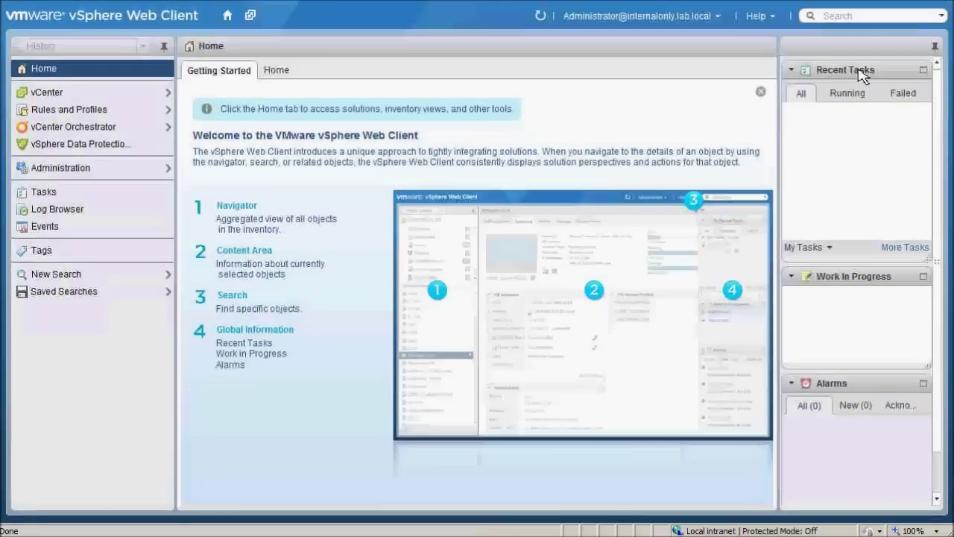
Connect to the vSphere Data Protection 5.5 appliance and show its backup jobs.
click(99, 149)
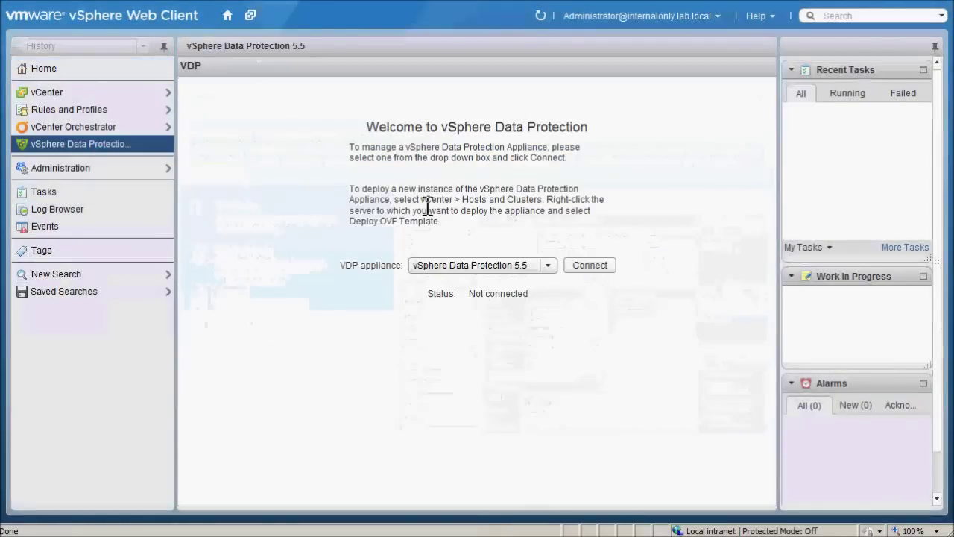
click(593, 266)
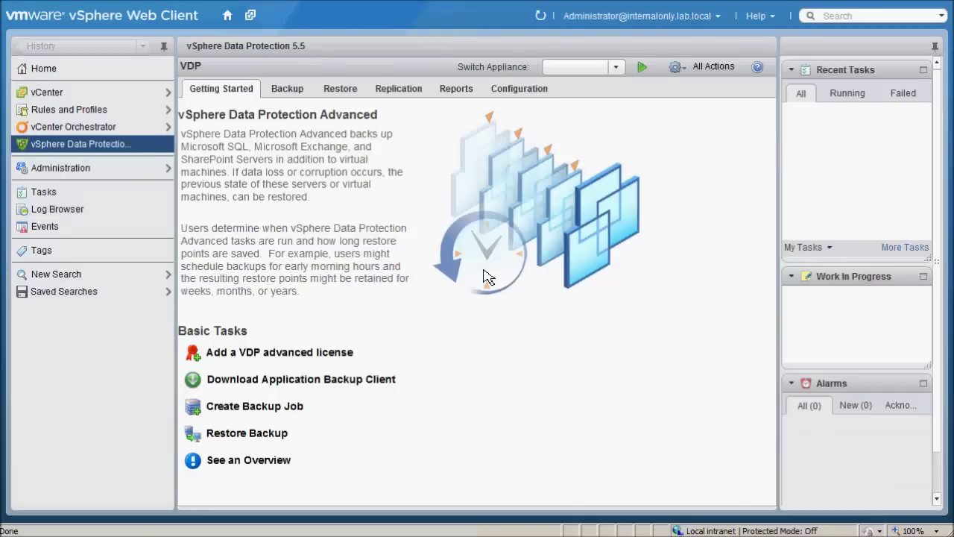
click(294, 96)
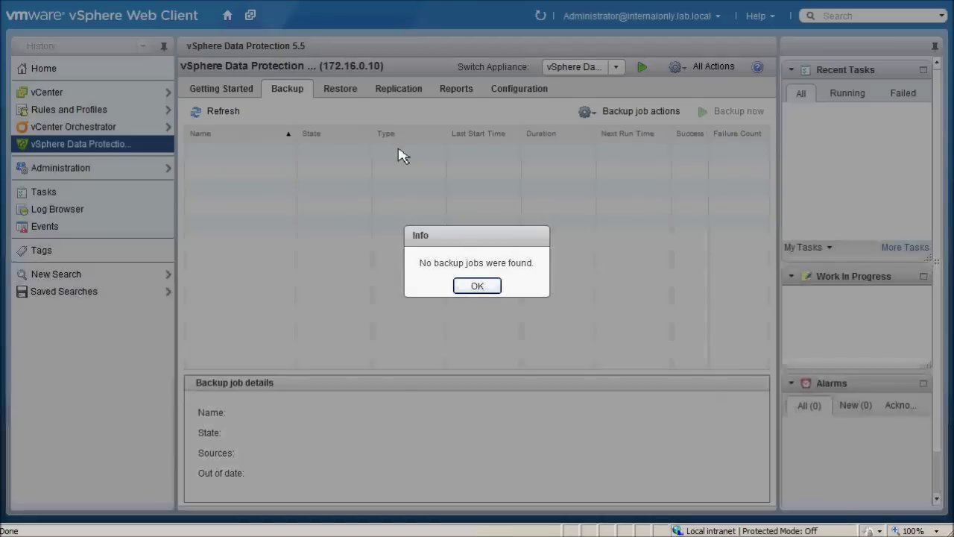
click(477, 286)
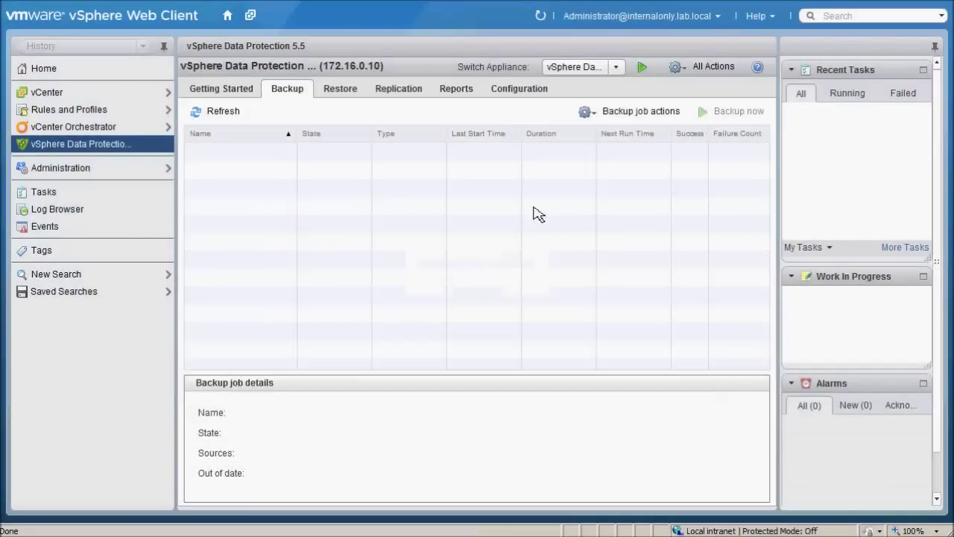
Start a new backup job of type Guest Images with Full Image as the data type.
click(595, 115)
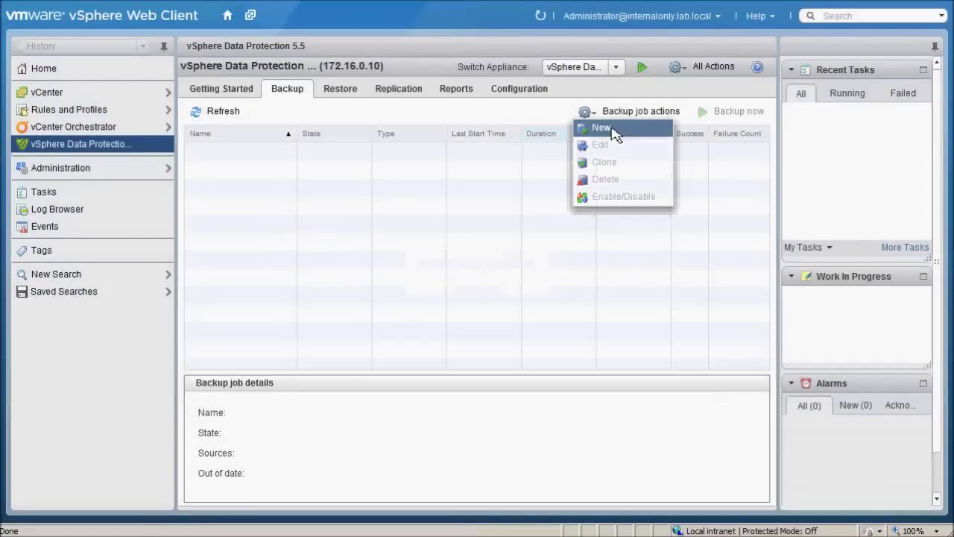
click(600, 128)
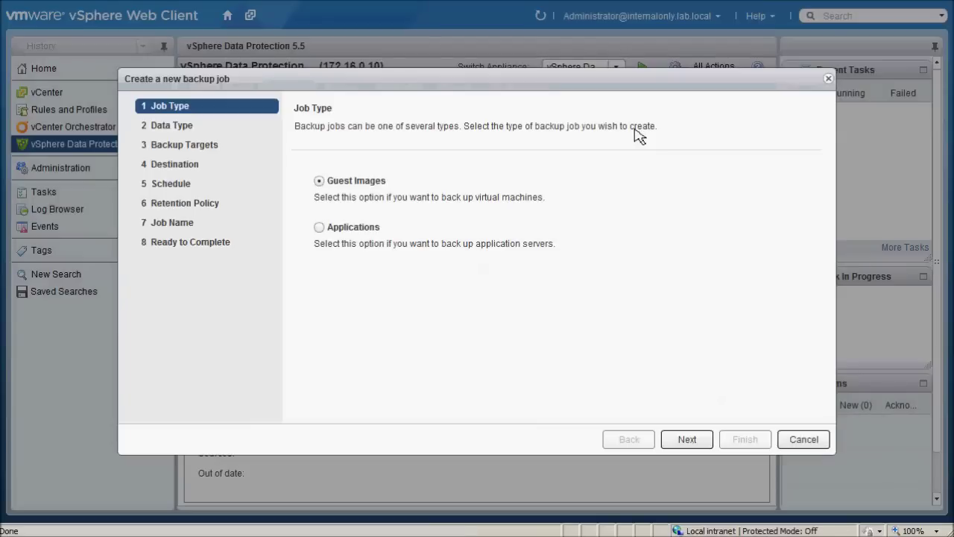
click(684, 442)
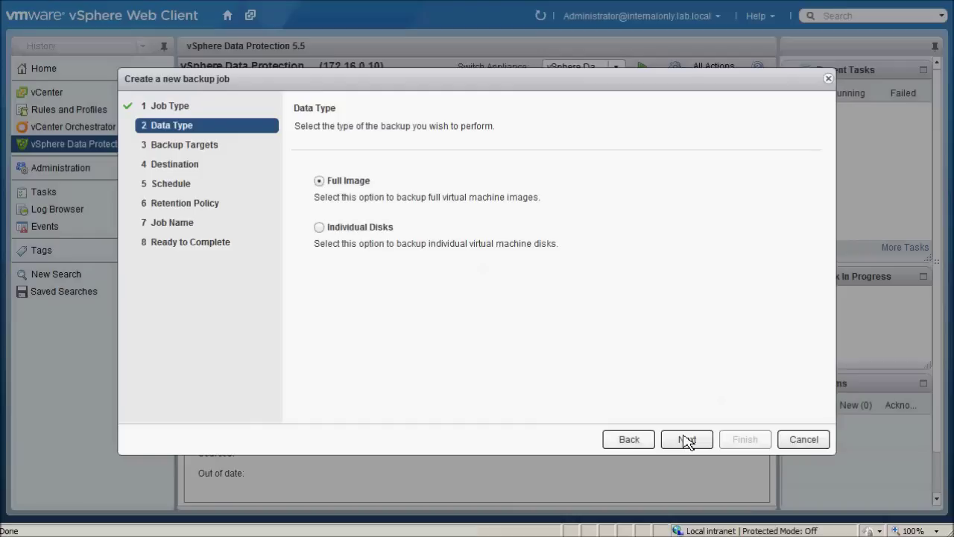
click(685, 440)
Choose the host esx3.internalonly.lab.local in the Melbourne datacenter as the backup target.
click(313, 200)
click(309, 197)
click(322, 213)
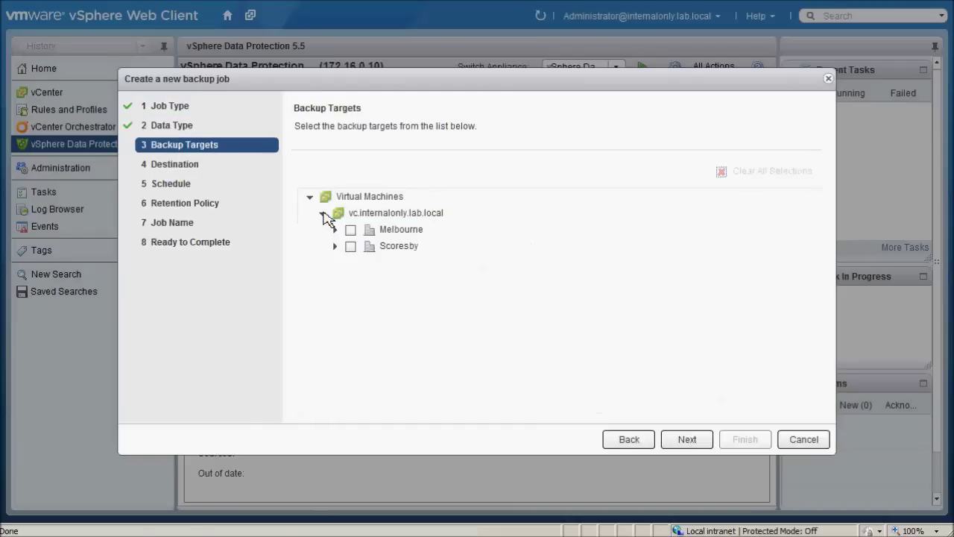
click(335, 229)
click(335, 230)
click(346, 261)
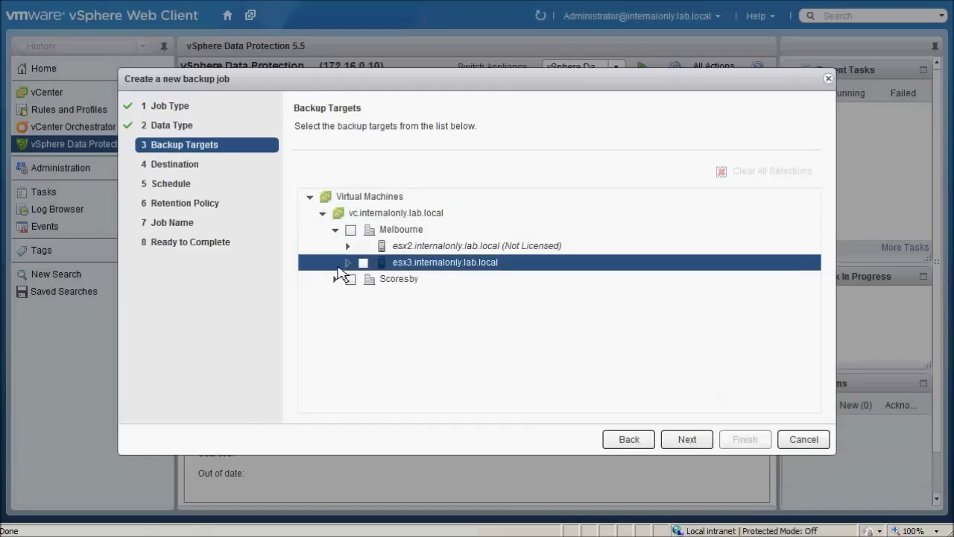
click(347, 262)
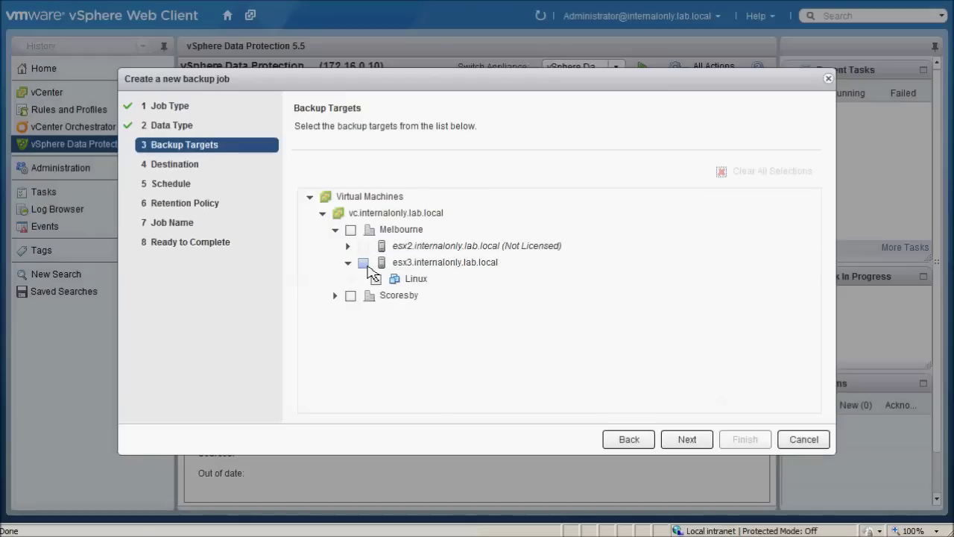
click(364, 263)
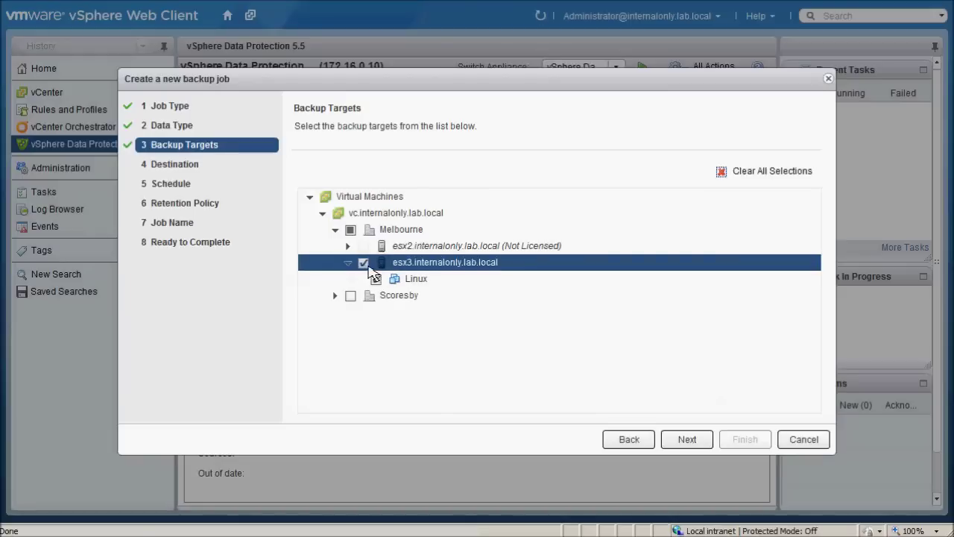
click(687, 440)
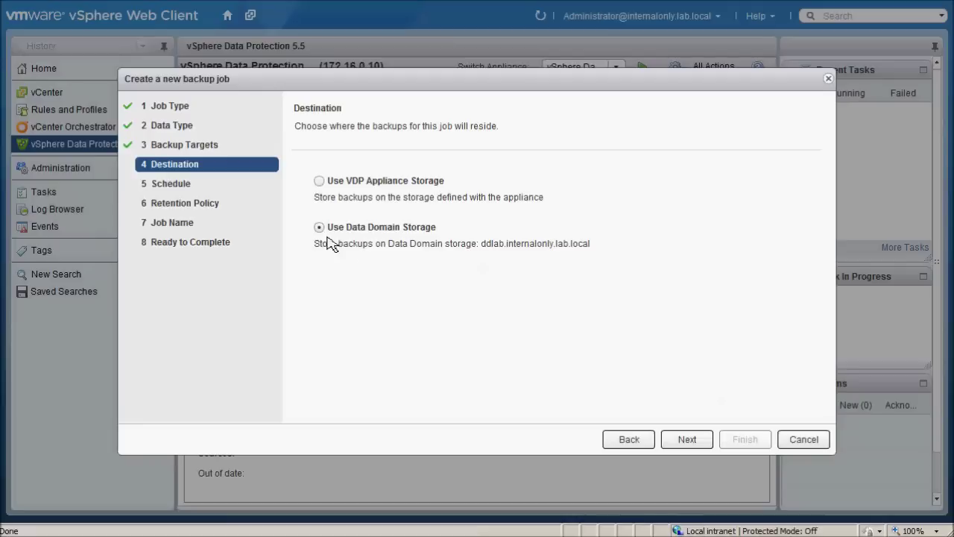
Use Data Domain storage as the backup destination and schedule the job daily at 10:00 PM.
click(687, 440)
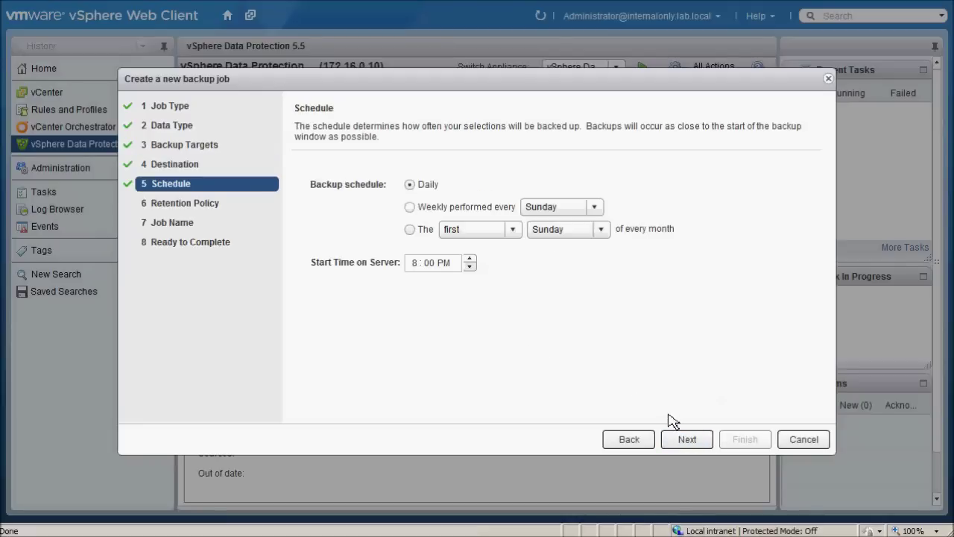
click(424, 264)
text(10)
key(Tab)
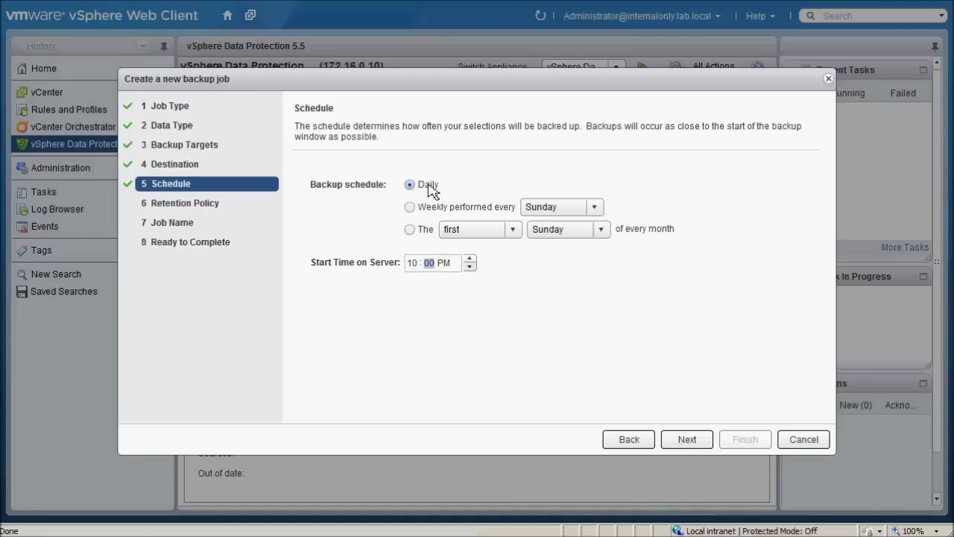
click(693, 442)
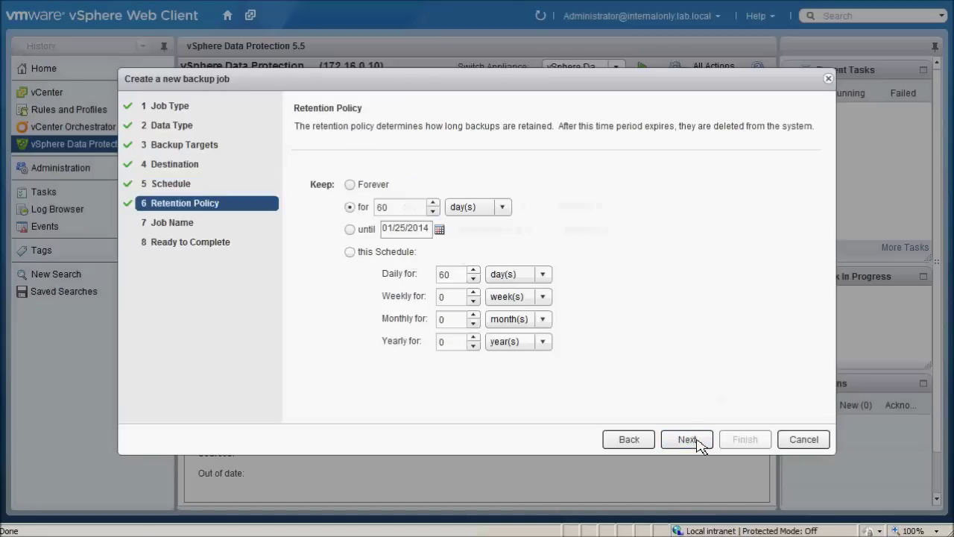
Set the retention policy to keep backups for 31 days.
click(407, 212)
drag(405, 214, 377, 217)
text(31)
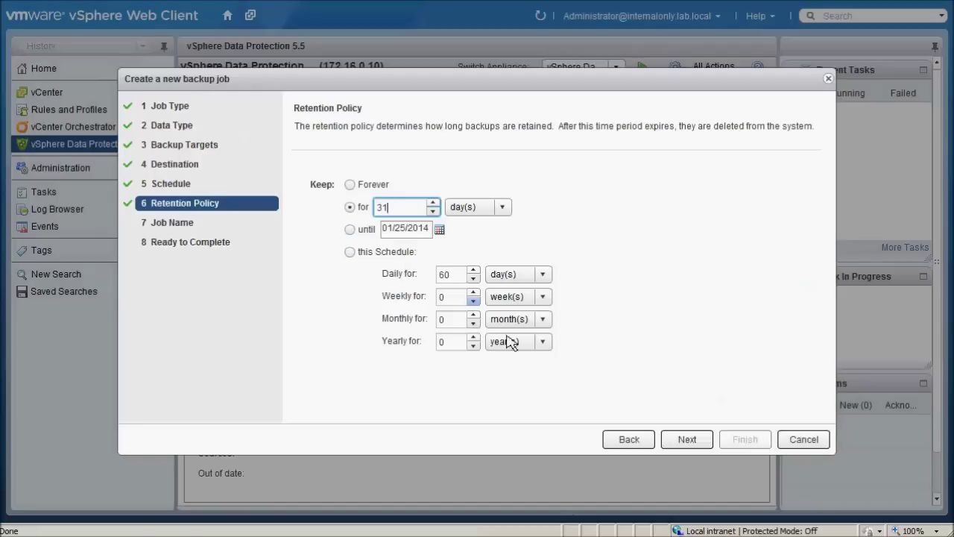
click(681, 442)
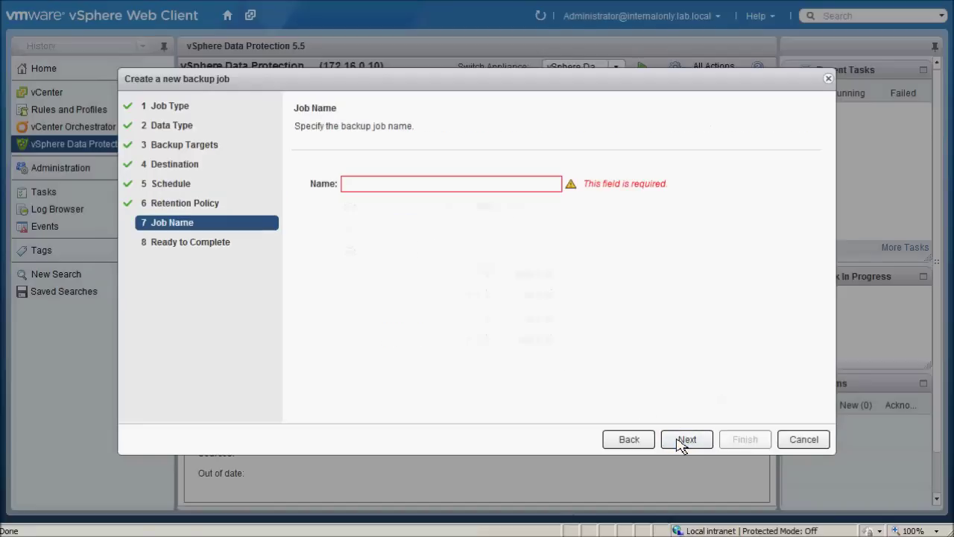
Name the job Linux Backup to Data Domain and finish creating it.
click(366, 183)
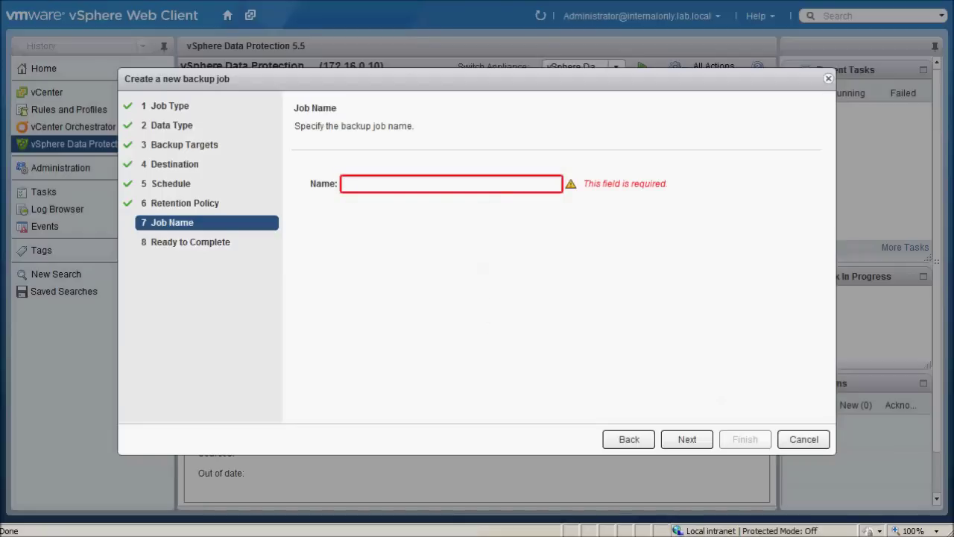
text(Linux Backup to Data Domain)
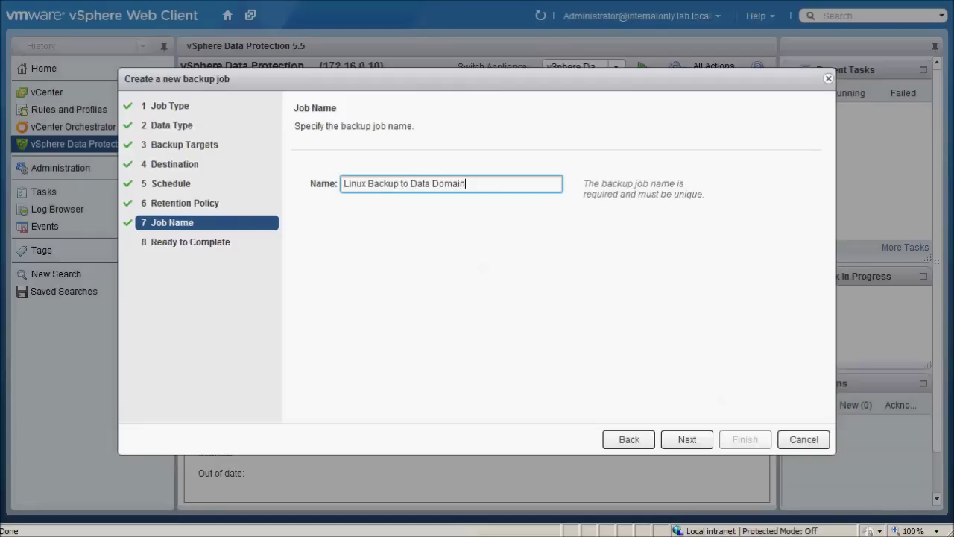
click(681, 441)
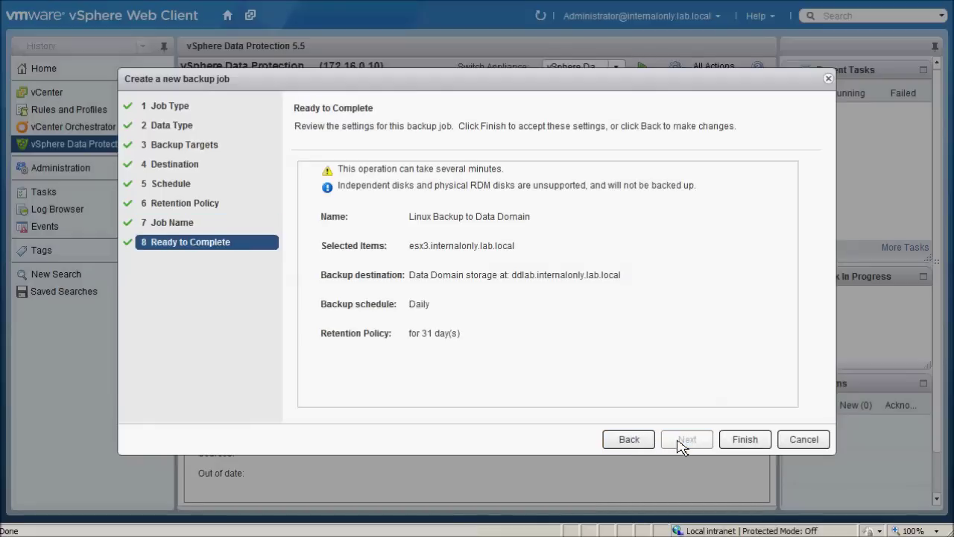
click(744, 440)
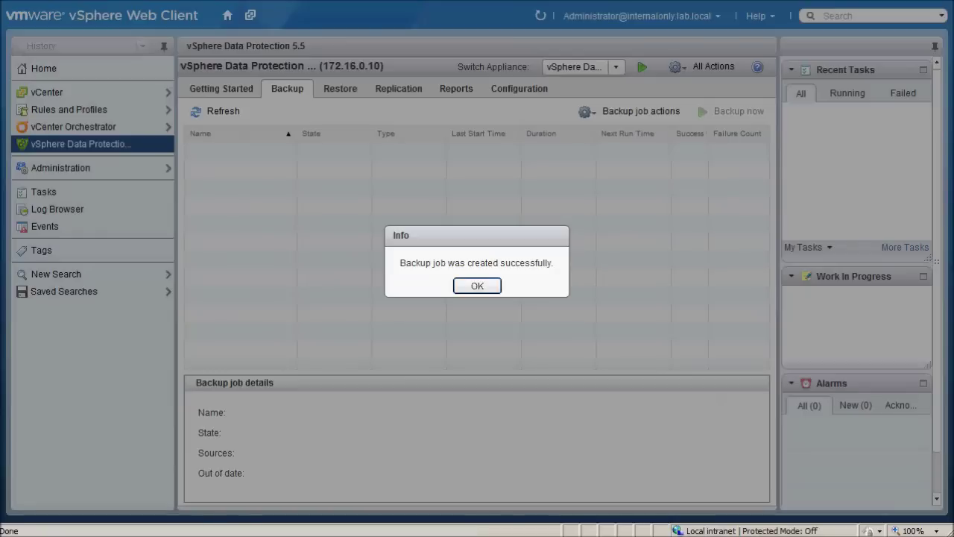
click(477, 287)
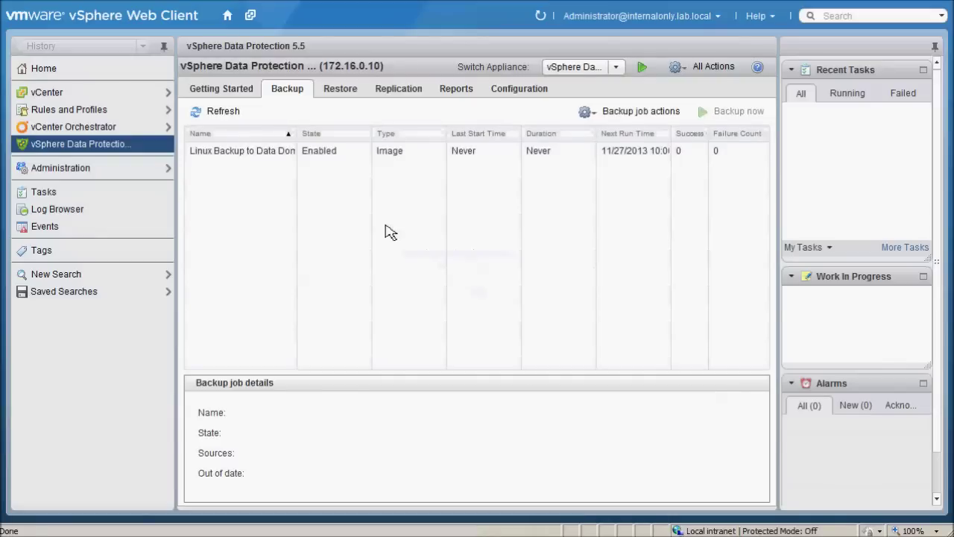
Widen the Name column of the backup job list and select the Linux Backup to Data Domain job.
click(313, 150)
drag(298, 134, 343, 134)
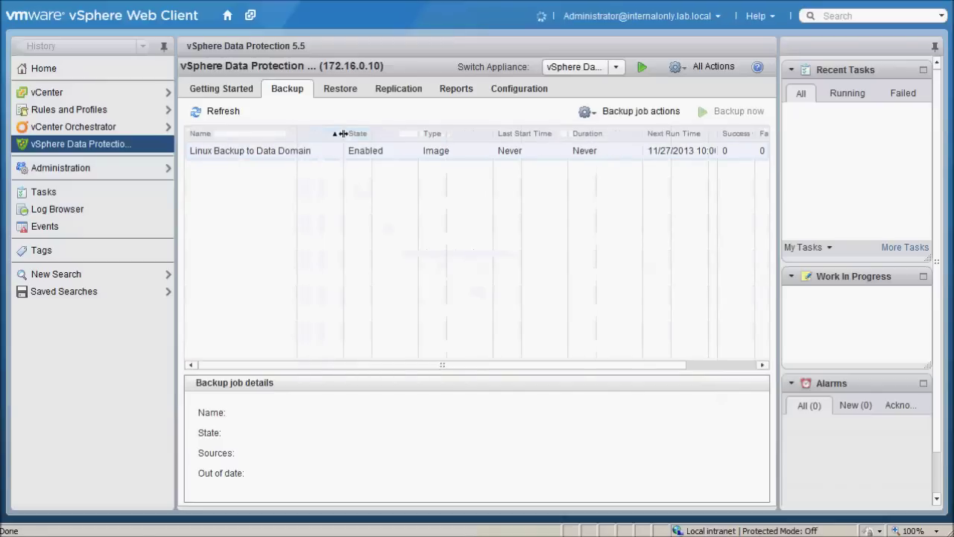
click(390, 158)
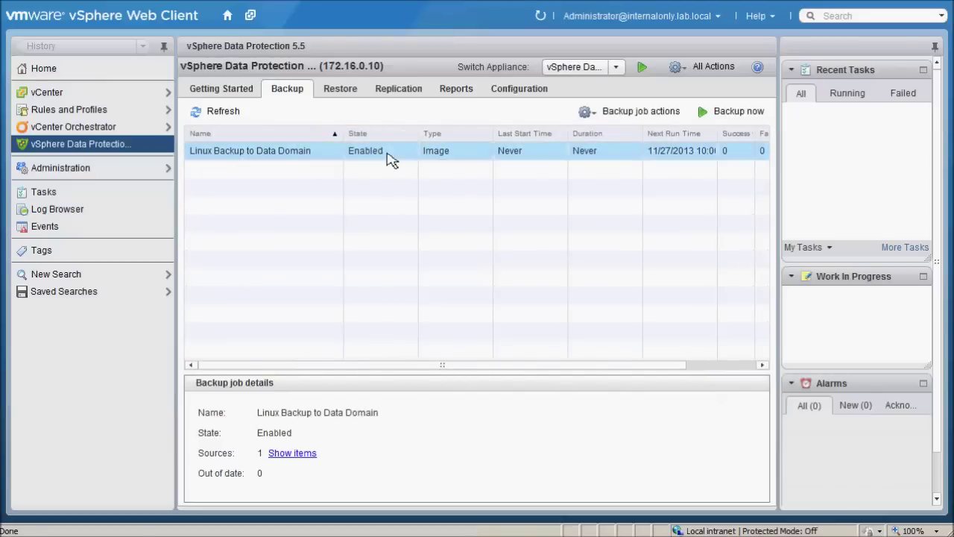
Review the list of items protected by the Linux Backup to Data Domain job.
click(307, 453)
click(399, 153)
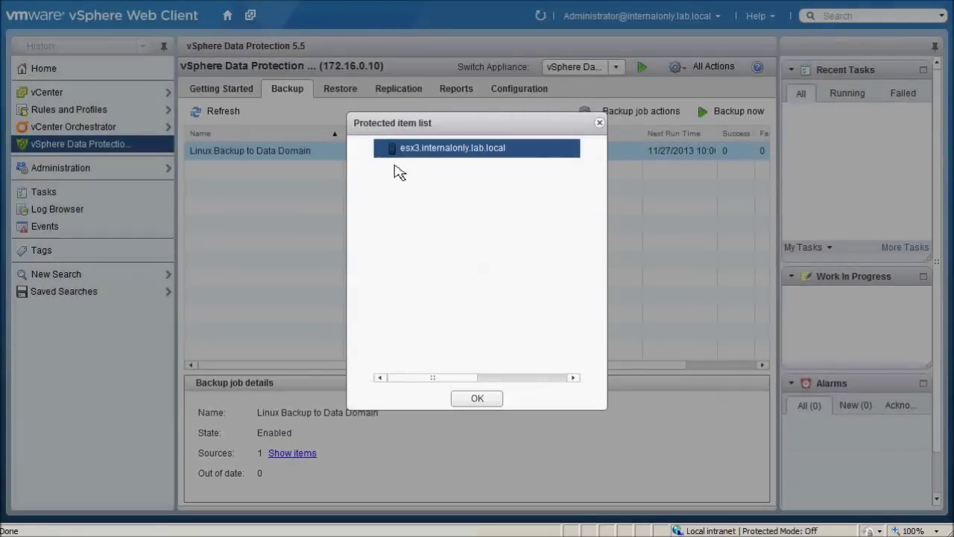
click(481, 409)
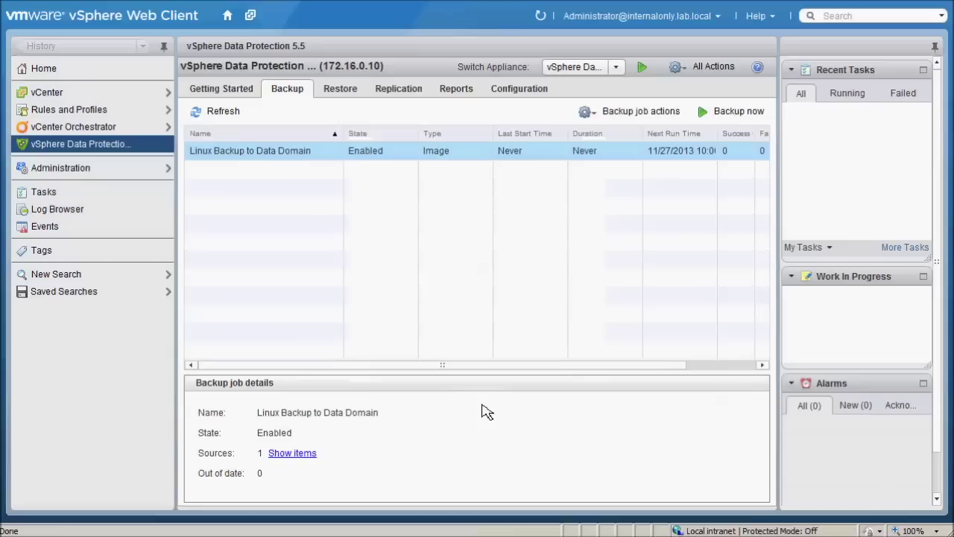
Run the Linux Backup to Data Domain job immediately for all sources.
click(596, 115)
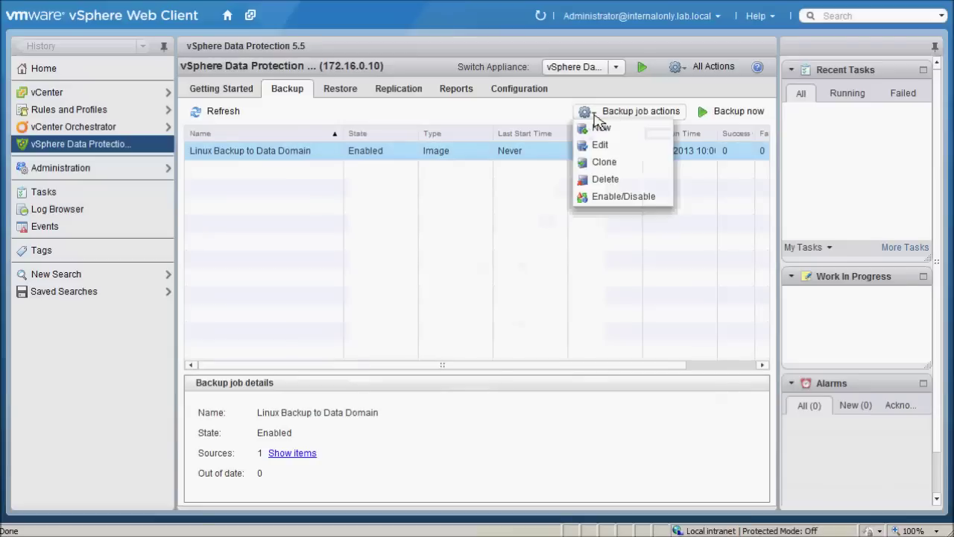
click(742, 116)
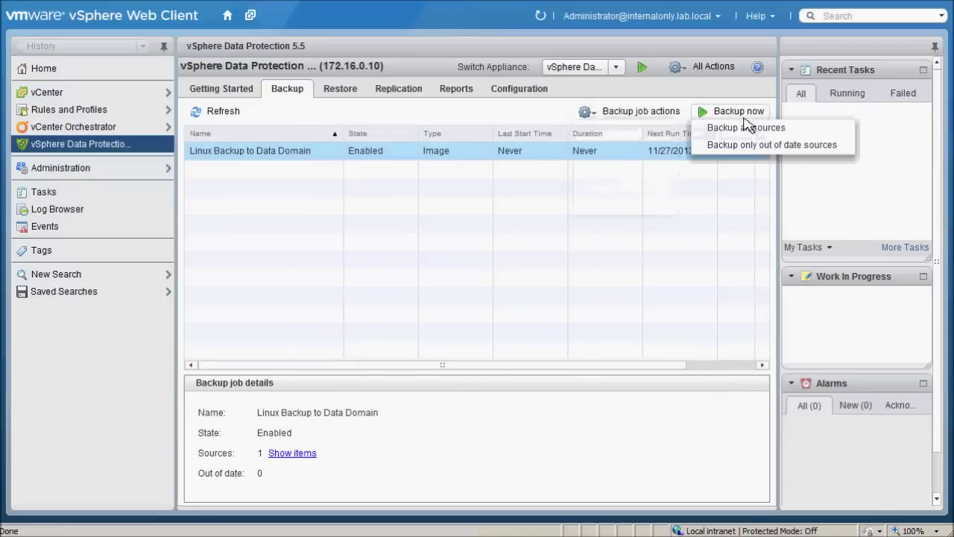
click(747, 129)
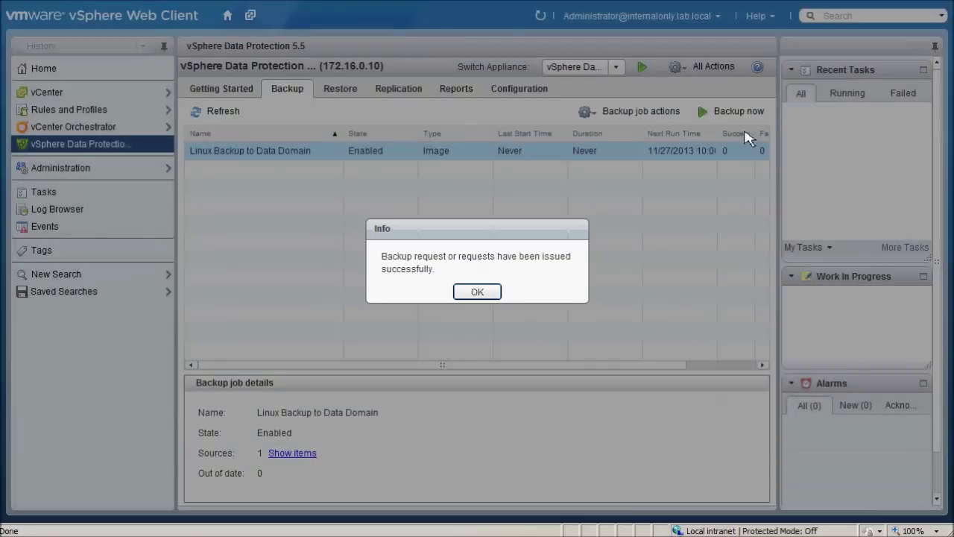
click(489, 299)
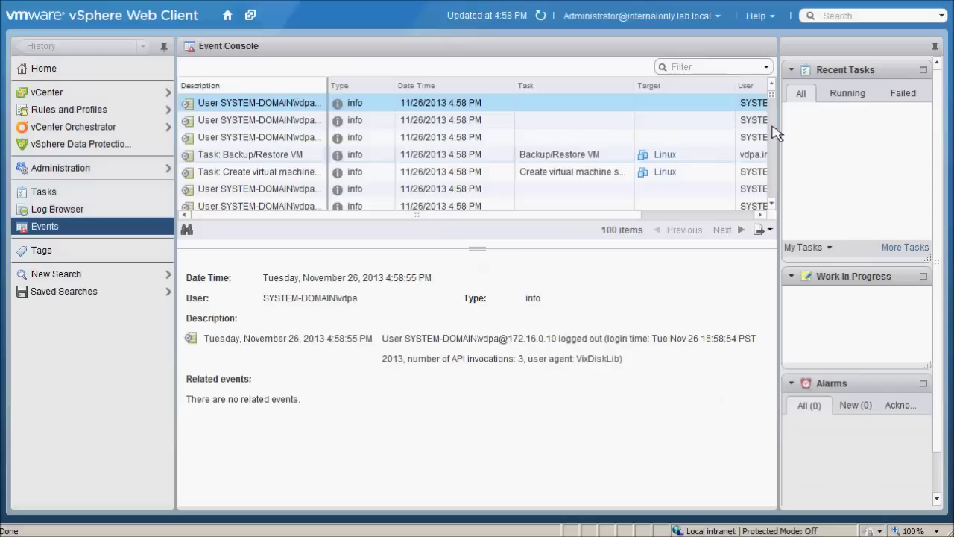
Check the backup's events and running tasks, including the VDP: Backup Job details and its target appliance's summary.
drag(775, 105, 775, 209)
click(75, 193)
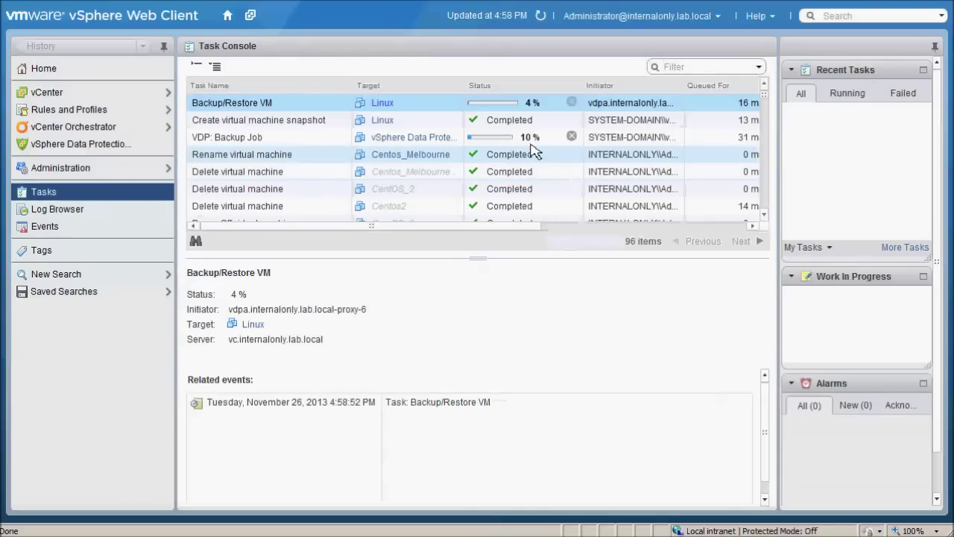
click(334, 144)
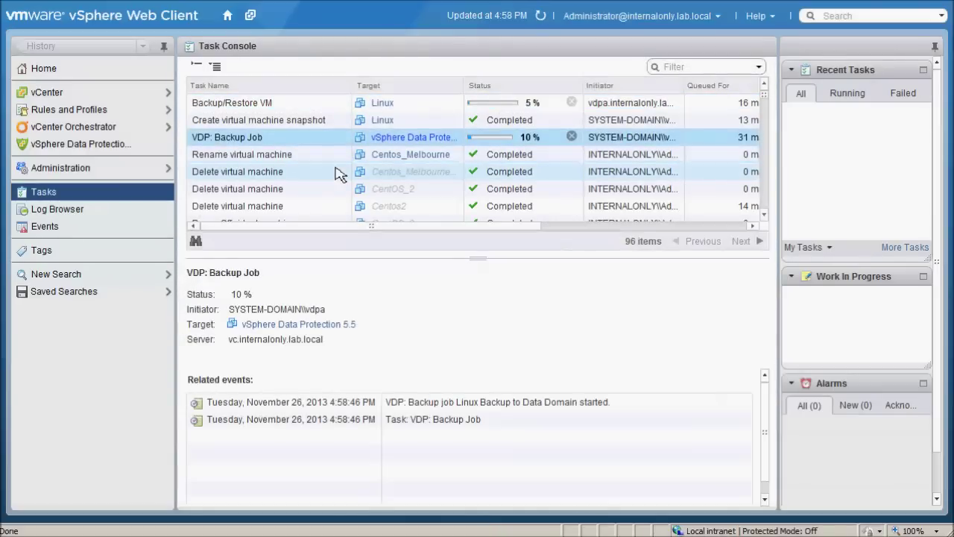
click(440, 139)
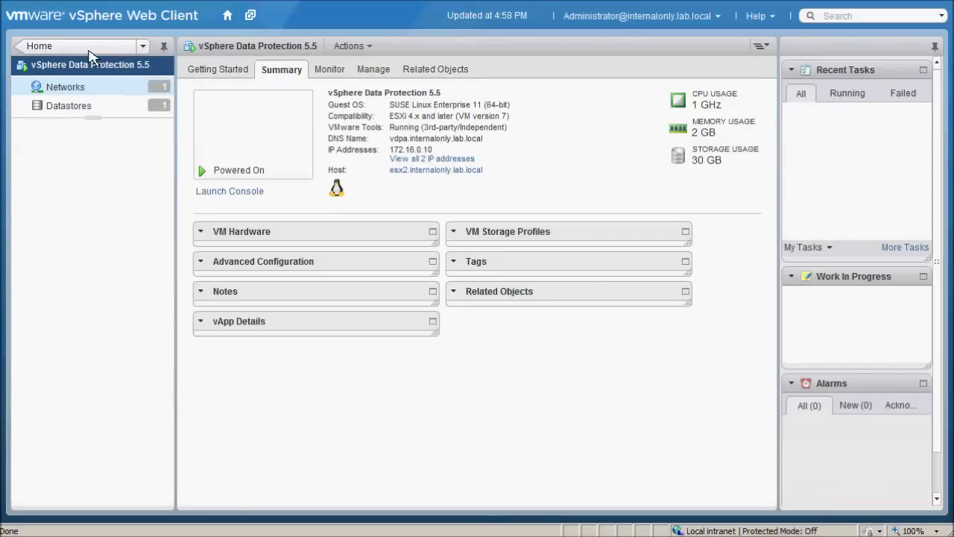
click(90, 52)
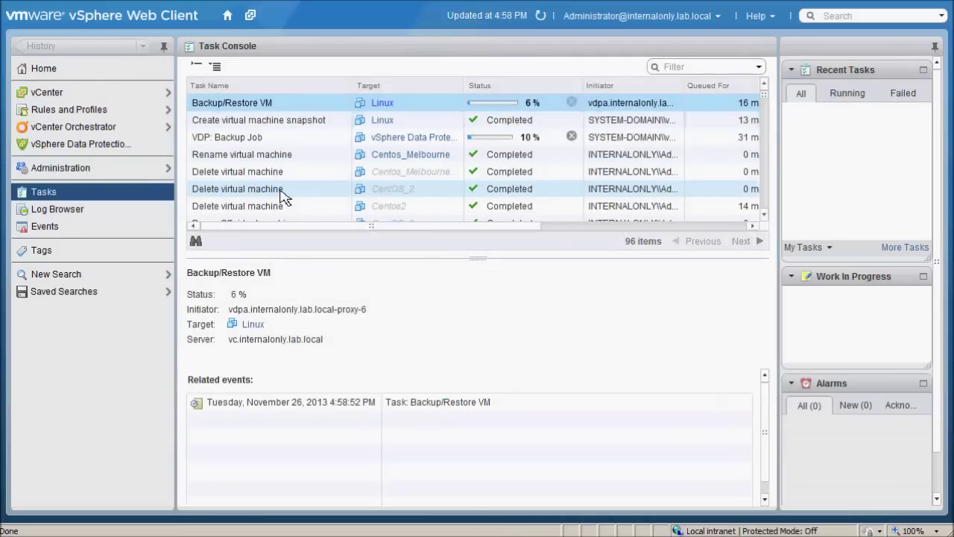
Show all users' tasks in the recent tasks list and check the details of the Create virtual machine snapshot task.
click(805, 246)
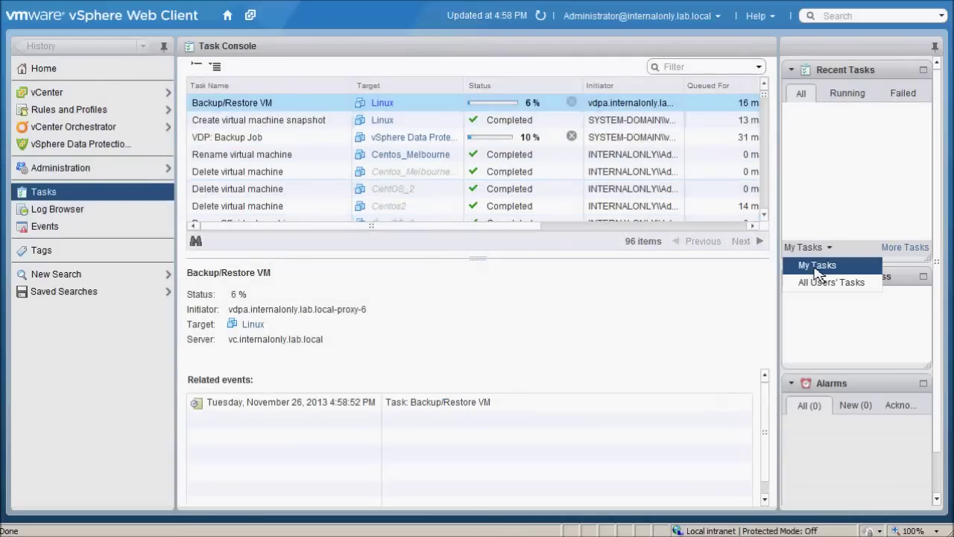
click(819, 283)
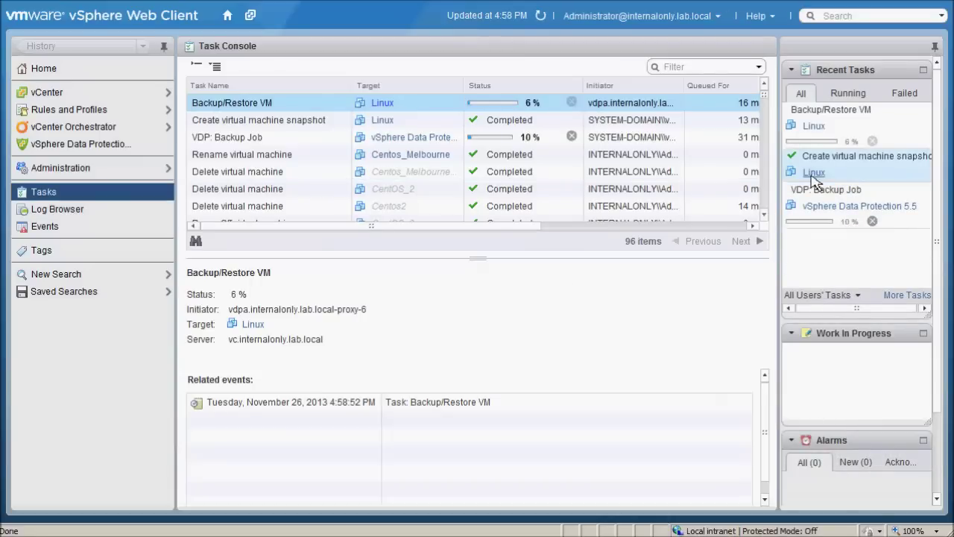
click(841, 166)
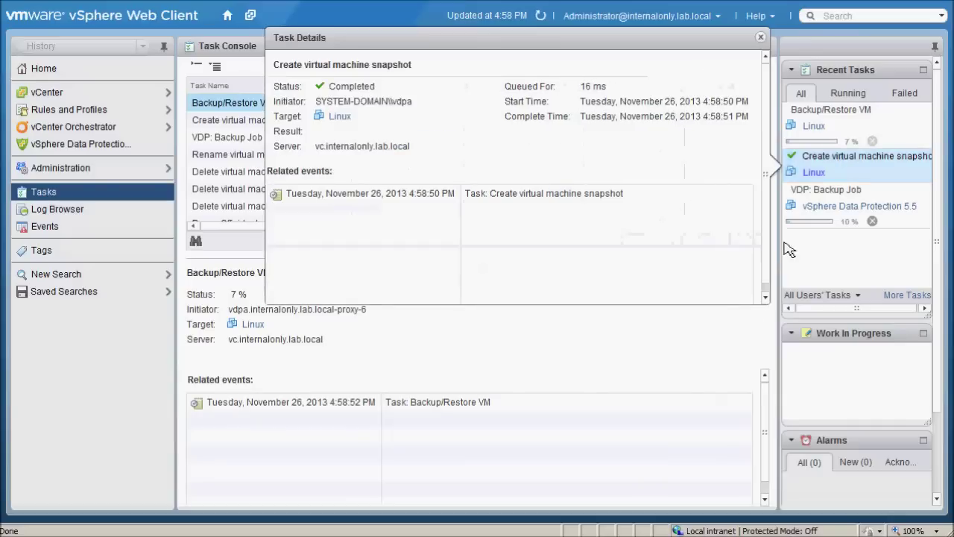
click(741, 338)
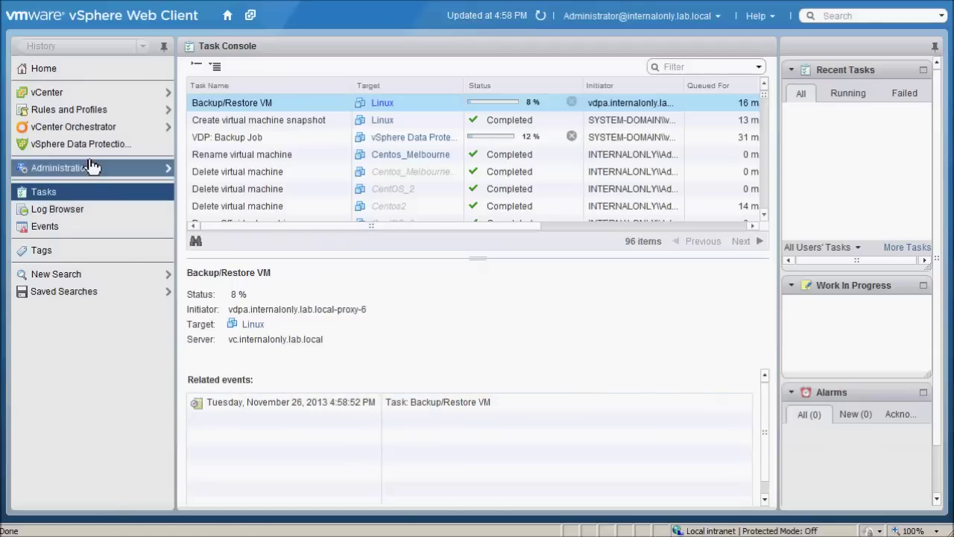
Open vSphere Data Protection and limit the recent tasks list to My Tasks.
click(117, 144)
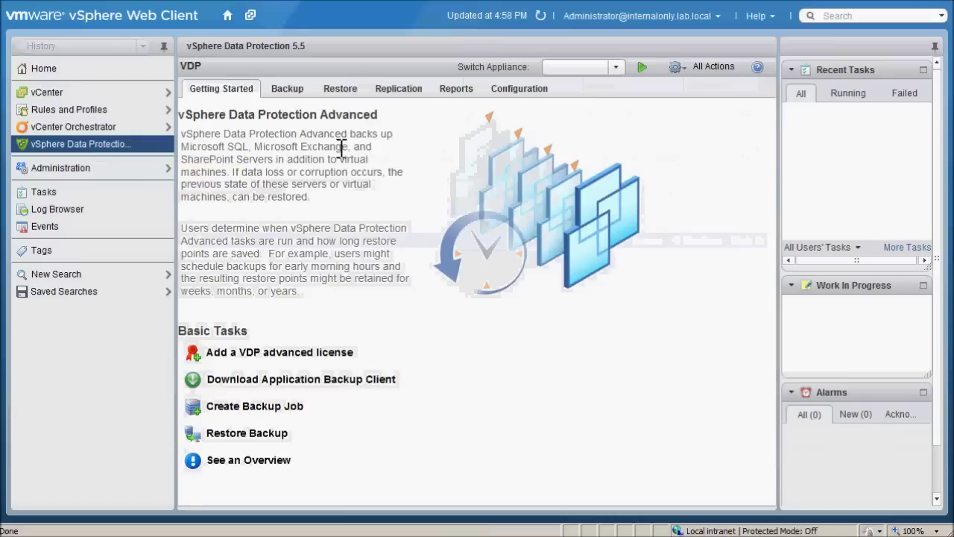
click(856, 248)
click(857, 264)
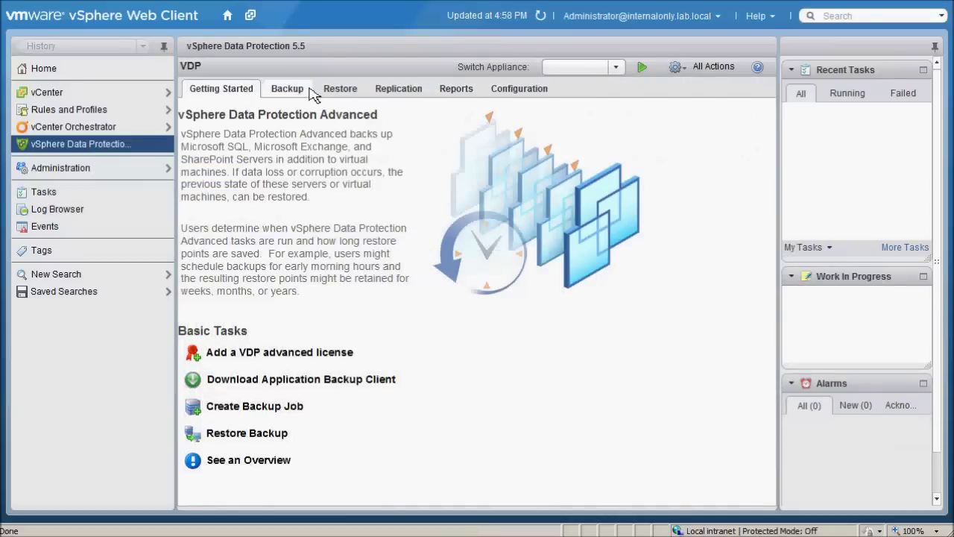
Return to the task console and check the progress of the Linux VM's backup tasks.
click(126, 193)
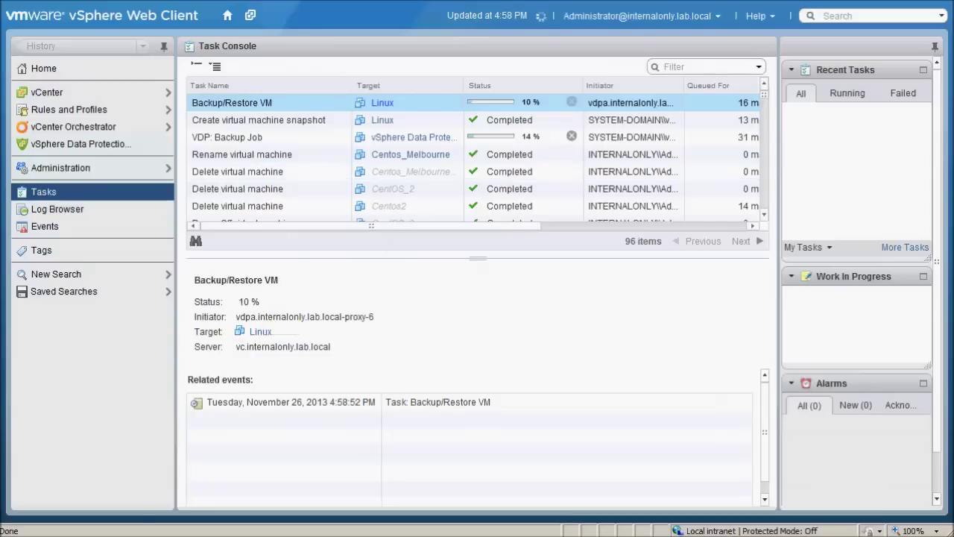
click(568, 226)
drag(569, 227, 257, 232)
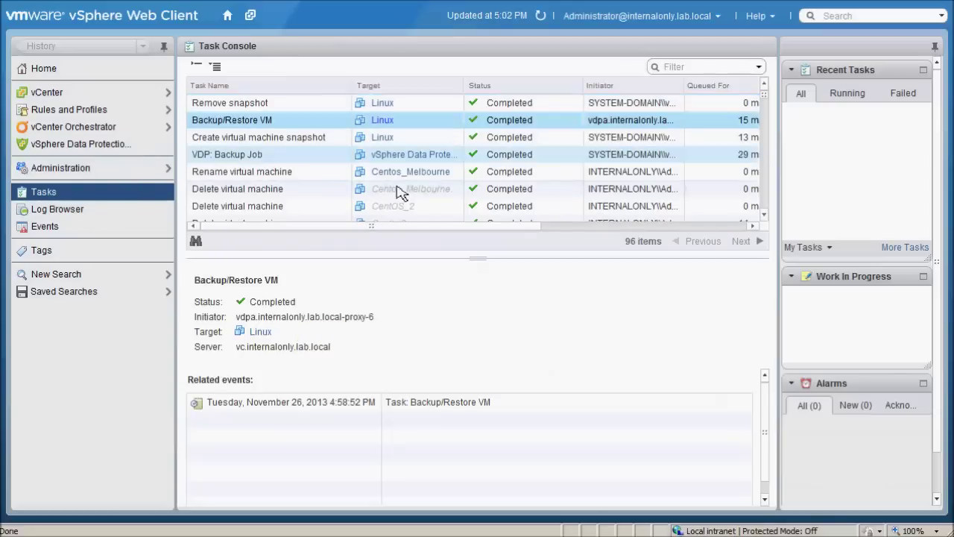
Open the Linux VM's restore points in vSphere Data Protection and select the 11/27/2013 12:02 PM image backup.
click(149, 146)
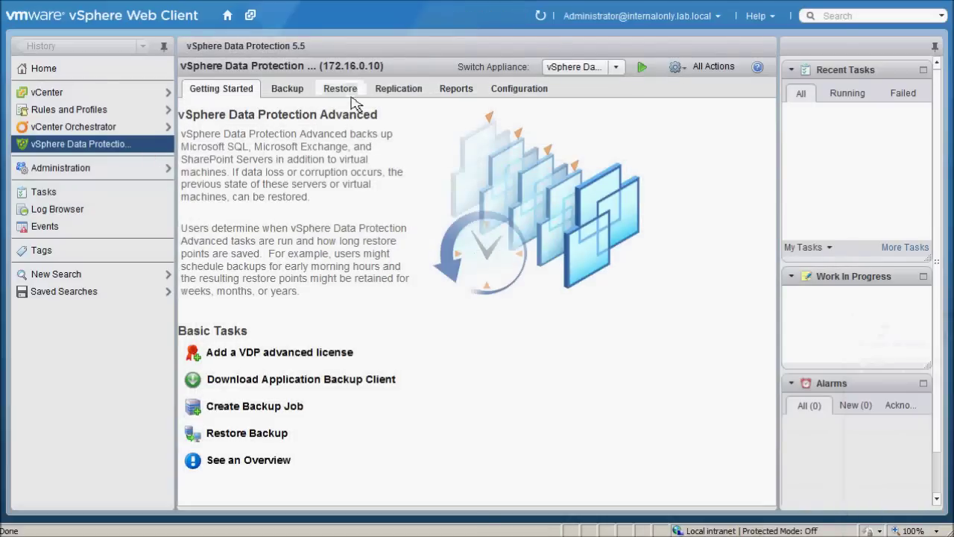
click(351, 94)
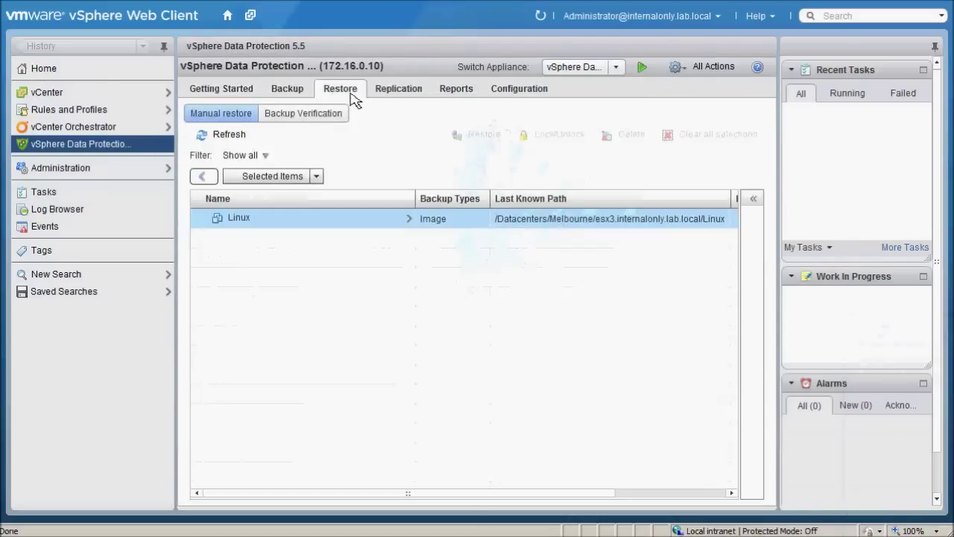
double_click(296, 226)
click(199, 222)
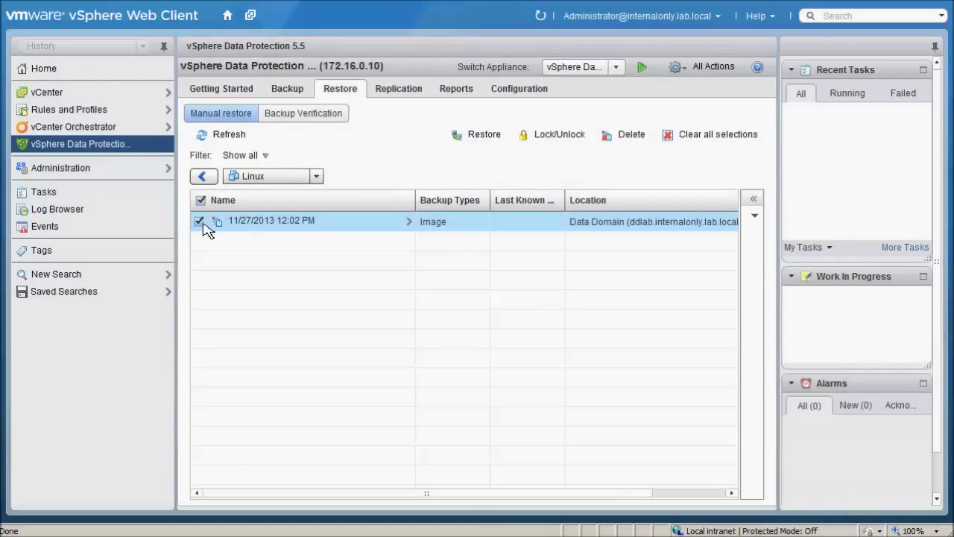
Start restoring the selected Linux backup and accept it as the item to restore.
click(495, 143)
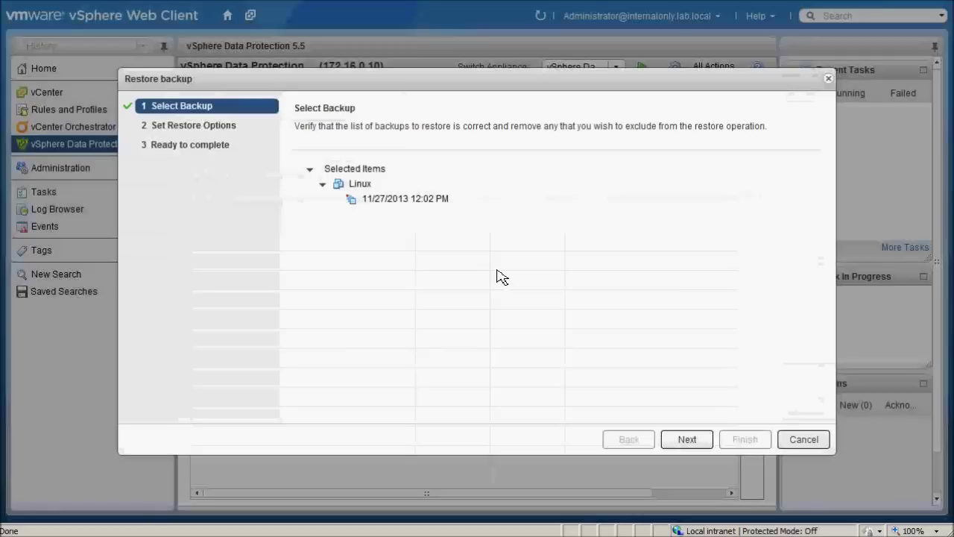
click(376, 204)
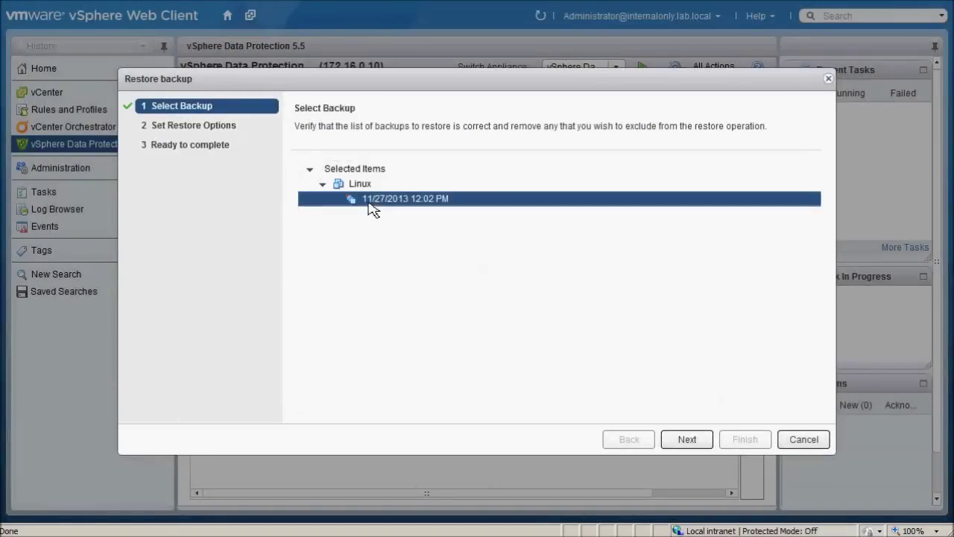
click(686, 441)
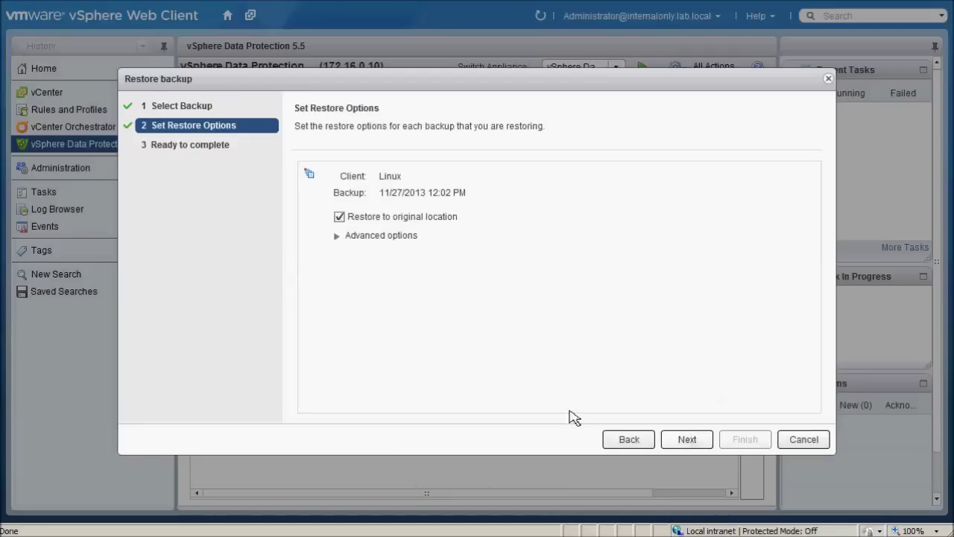
Turn off restoring to the original location and name the restored virtual machine Linux_New.
click(339, 217)
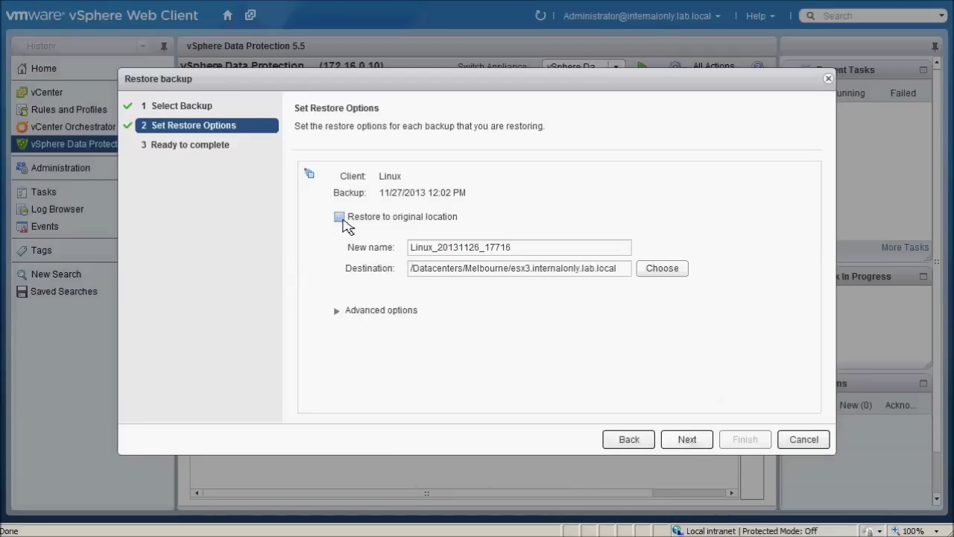
drag(436, 247, 583, 247)
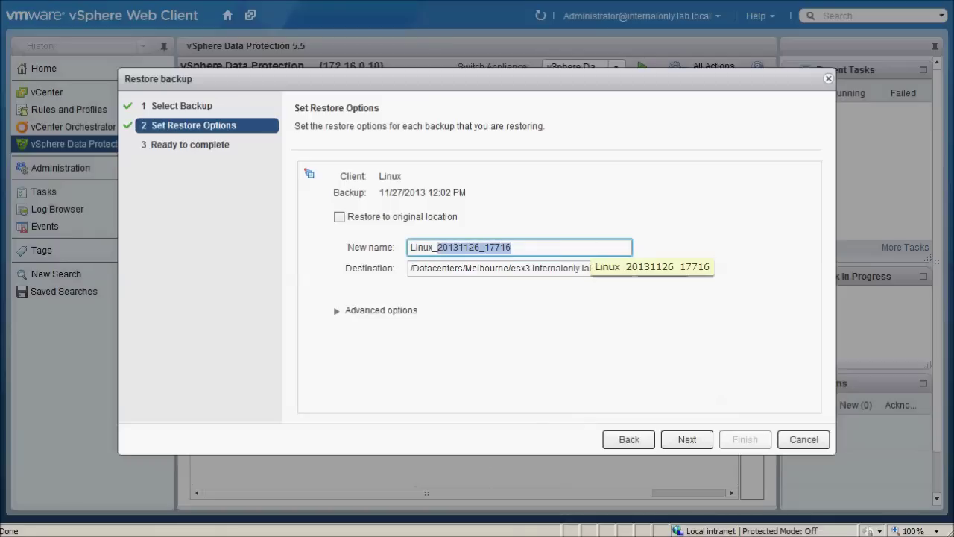
text(Copy)
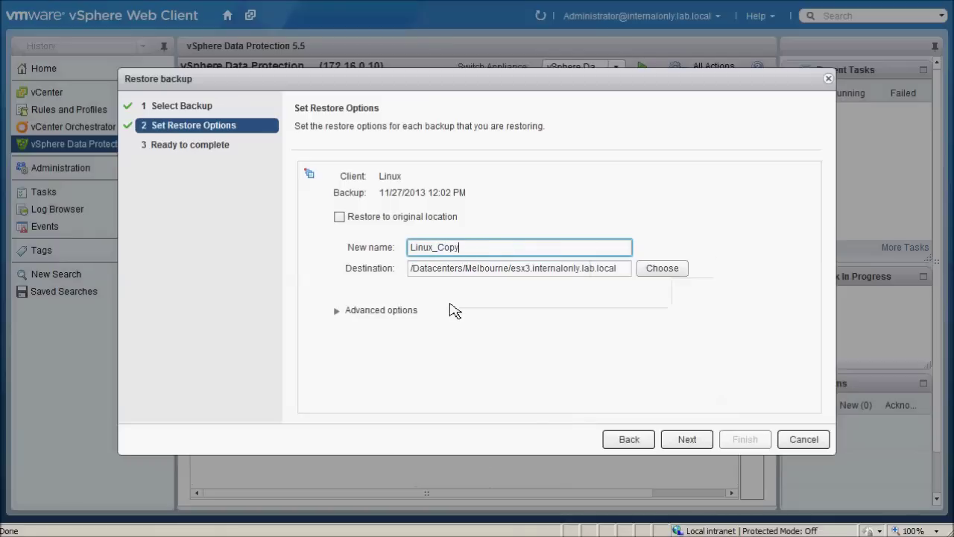
double_click(462, 252)
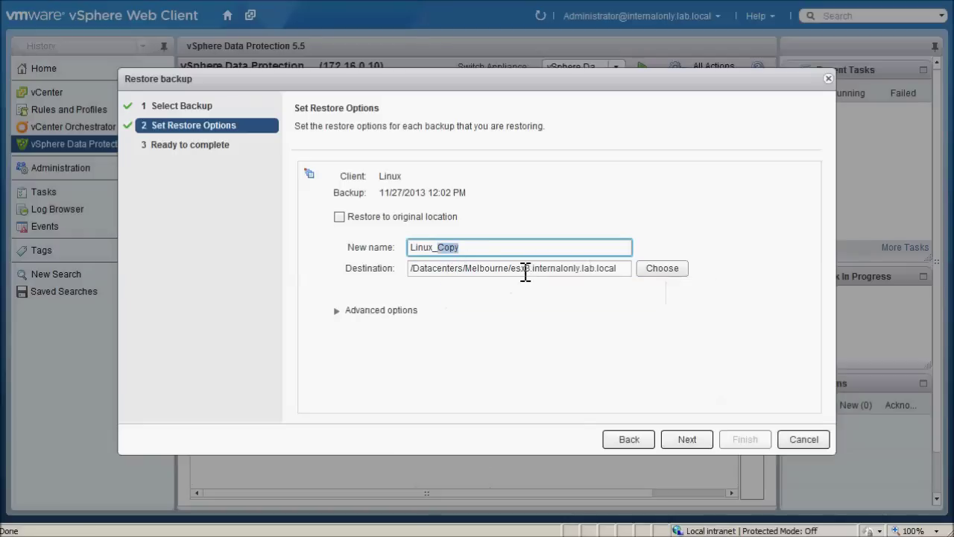
text(New)
click(538, 270)
Keep SATA as the datastore in the advanced restore options, submit the restore request and dismiss the notice.
click(347, 313)
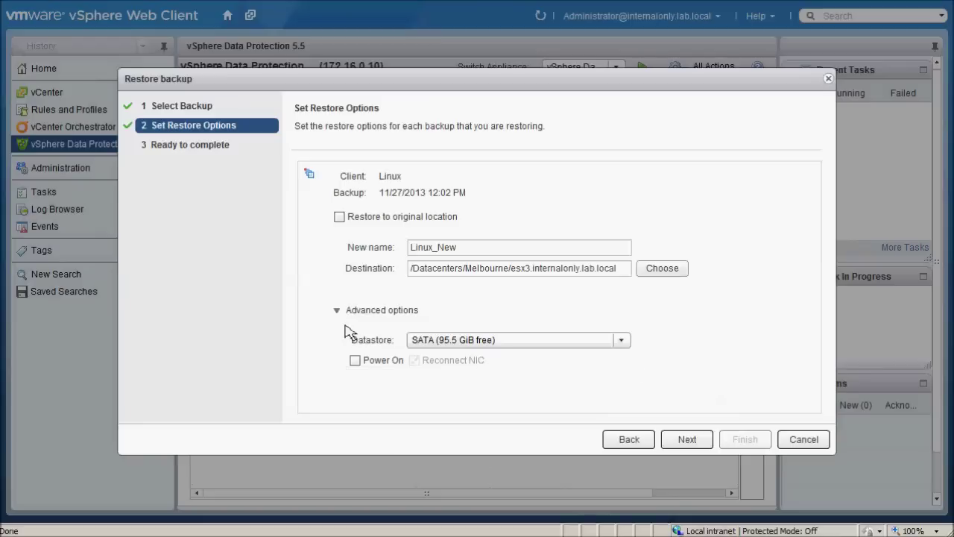
click(457, 347)
click(693, 331)
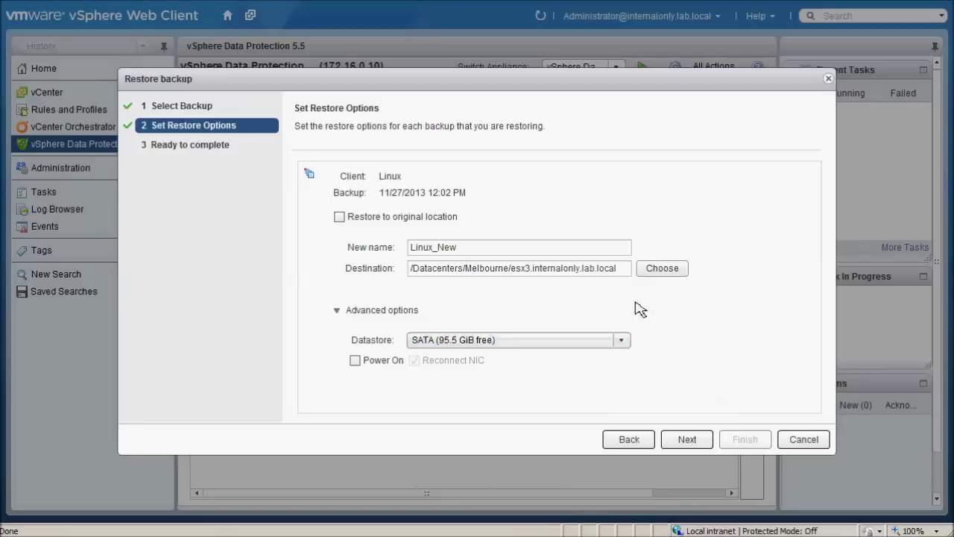
click(686, 439)
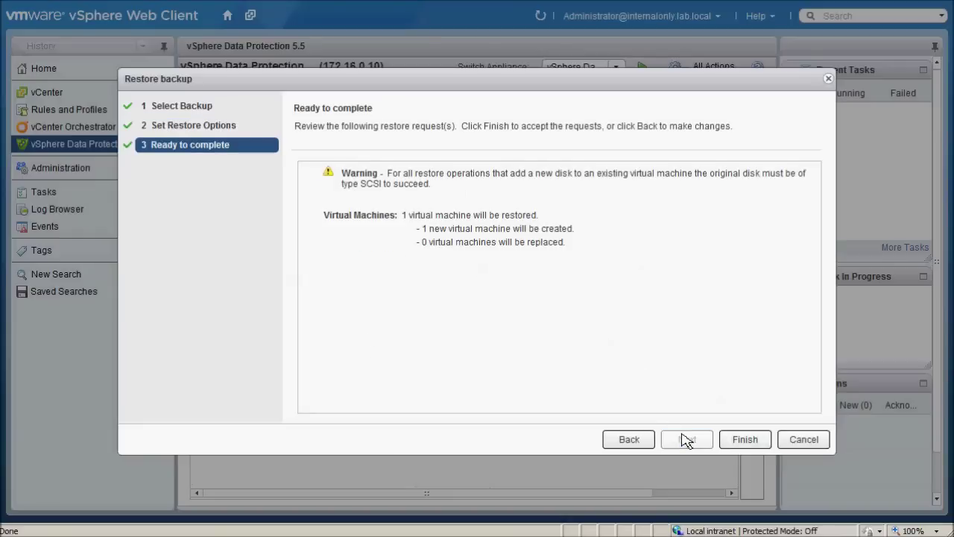
click(743, 441)
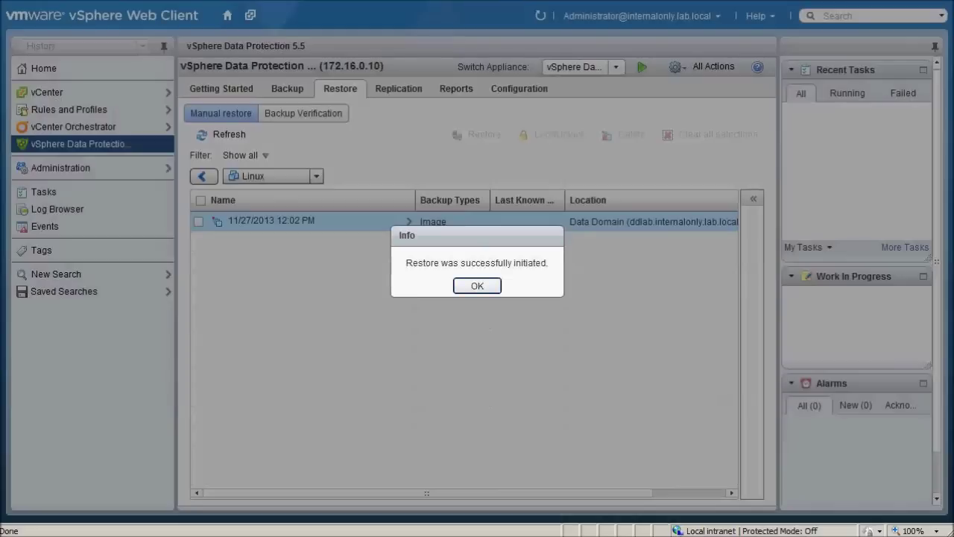
click(478, 287)
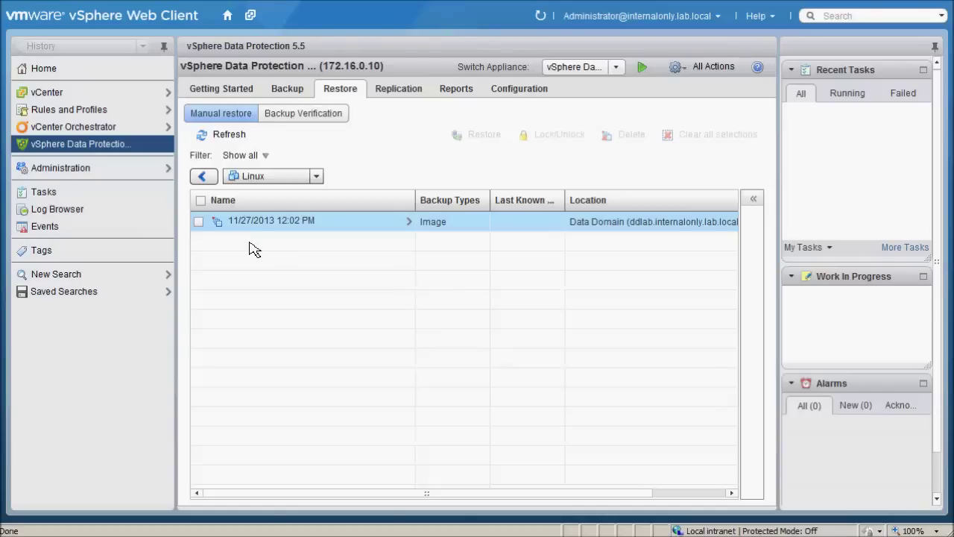
Refresh the task console and review the Linux_New restore tasks, including Backup/Restore VM, Revert snapshot and Remove snapshot.
click(124, 199)
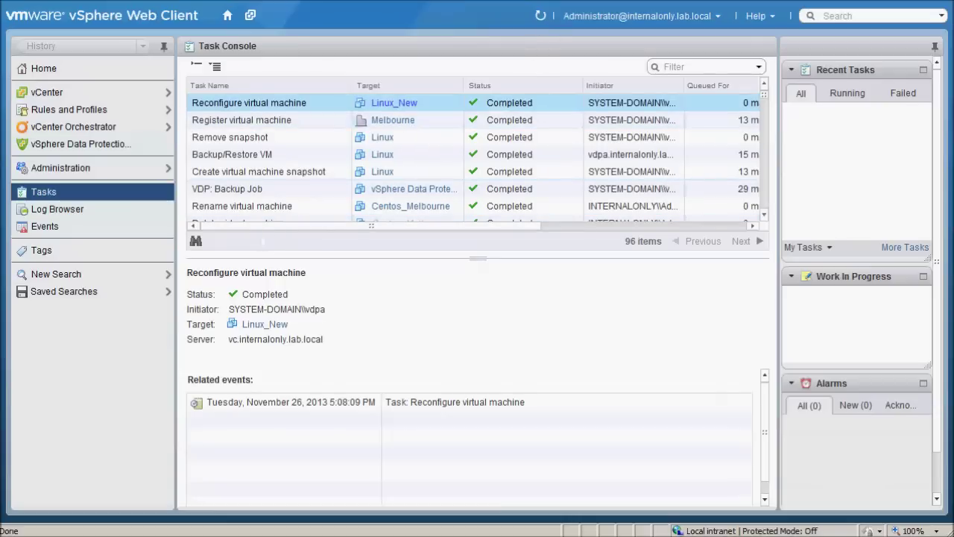
click(541, 16)
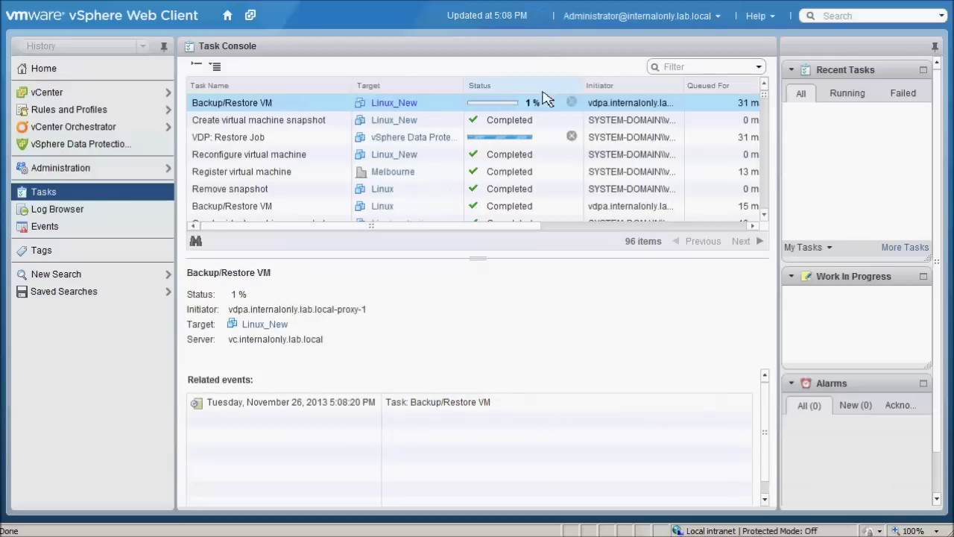
click(311, 143)
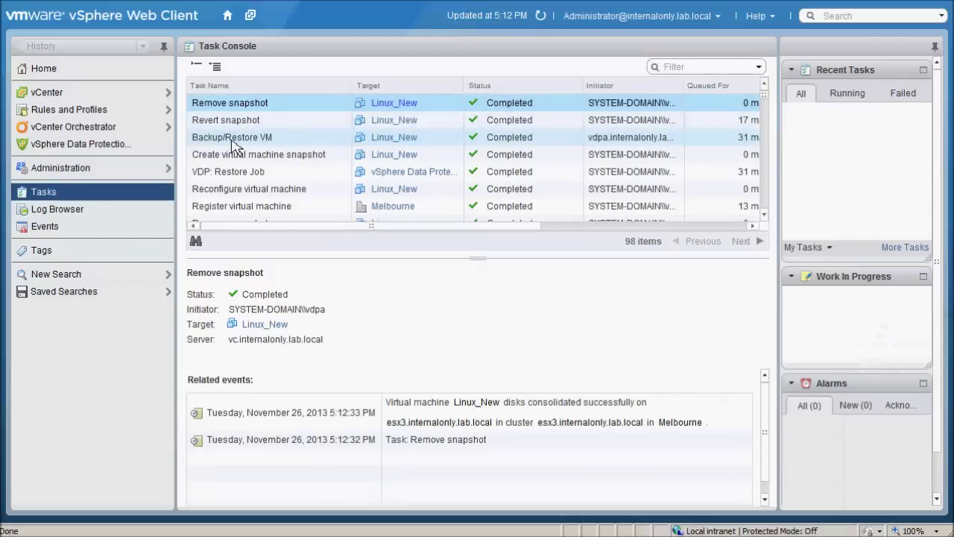
click(231, 141)
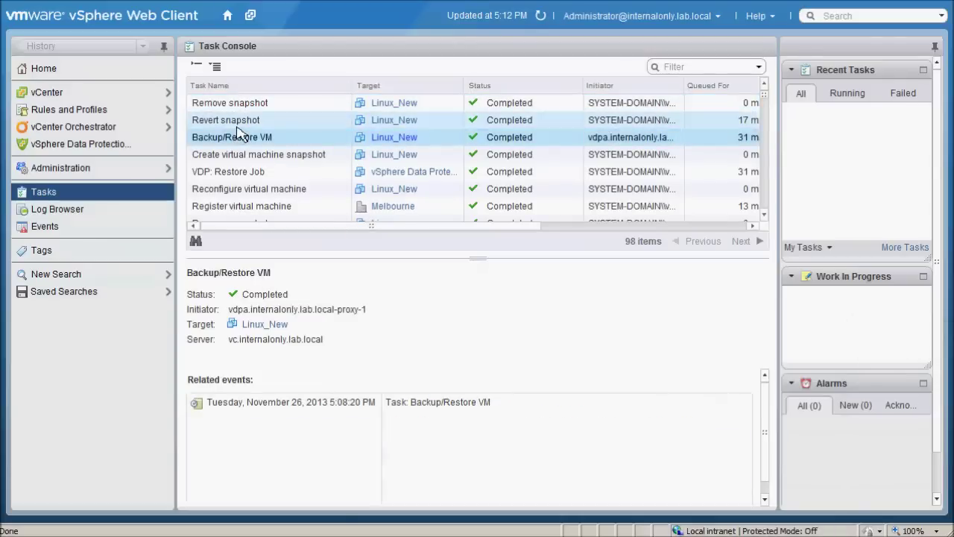
click(228, 120)
click(237, 107)
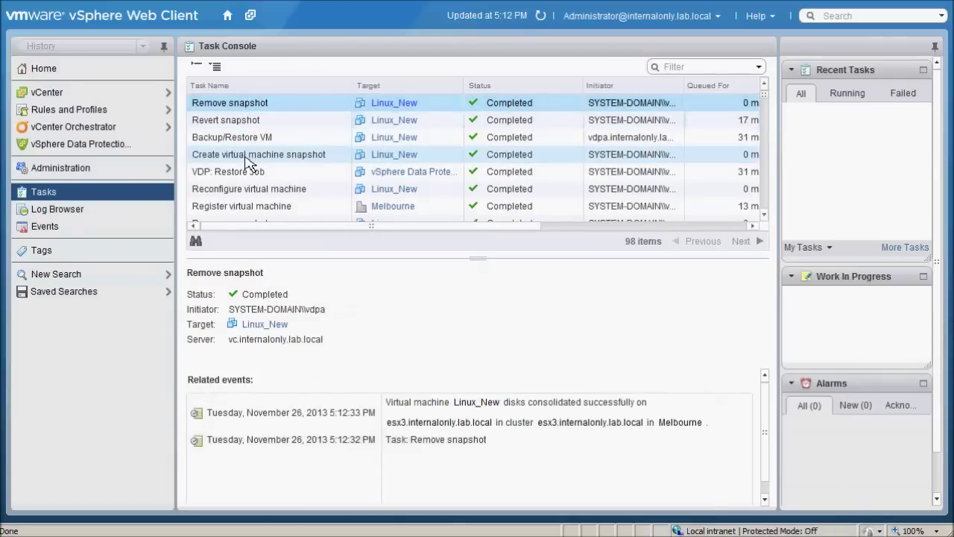
click(250, 138)
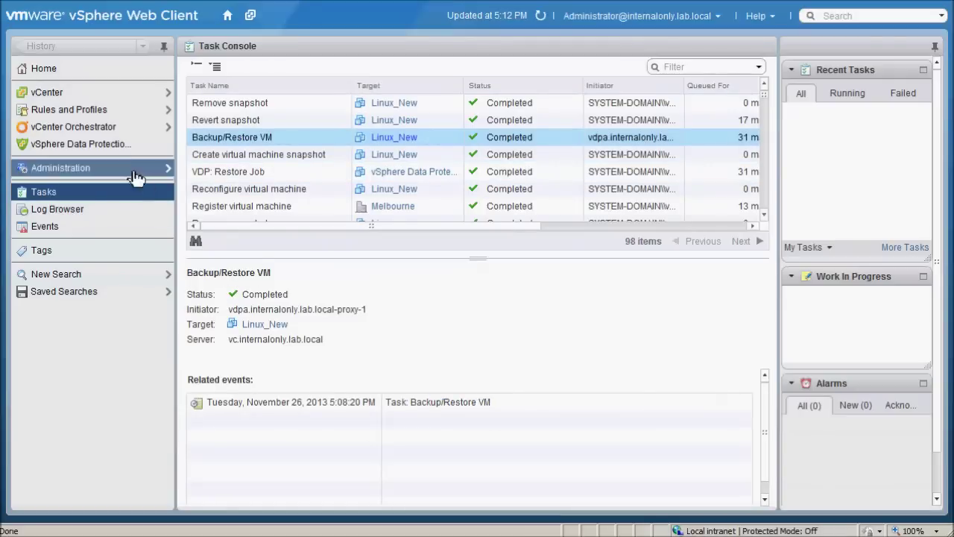
Find Linux_New under esx3.internalonly.lab.local in the Hosts and Clusters inventory and power it on.
click(95, 94)
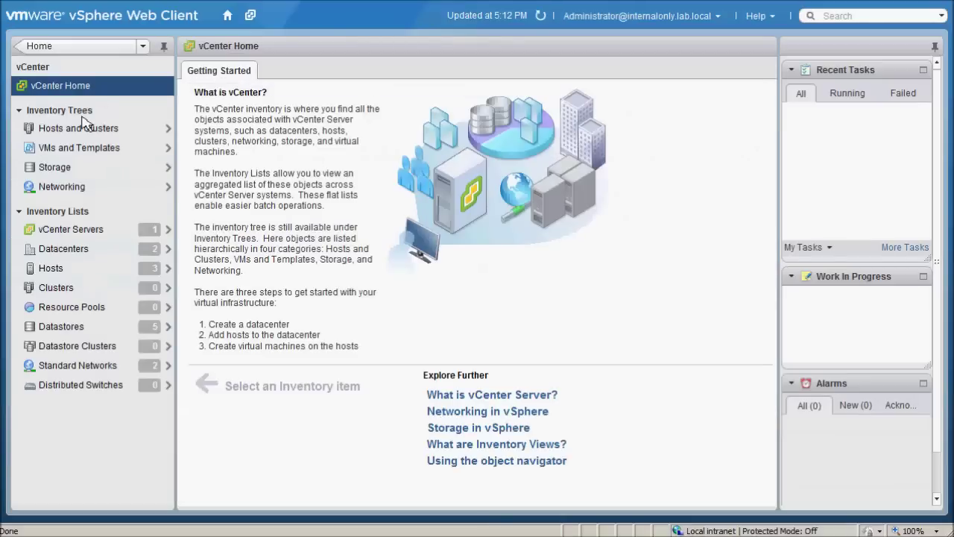
click(84, 127)
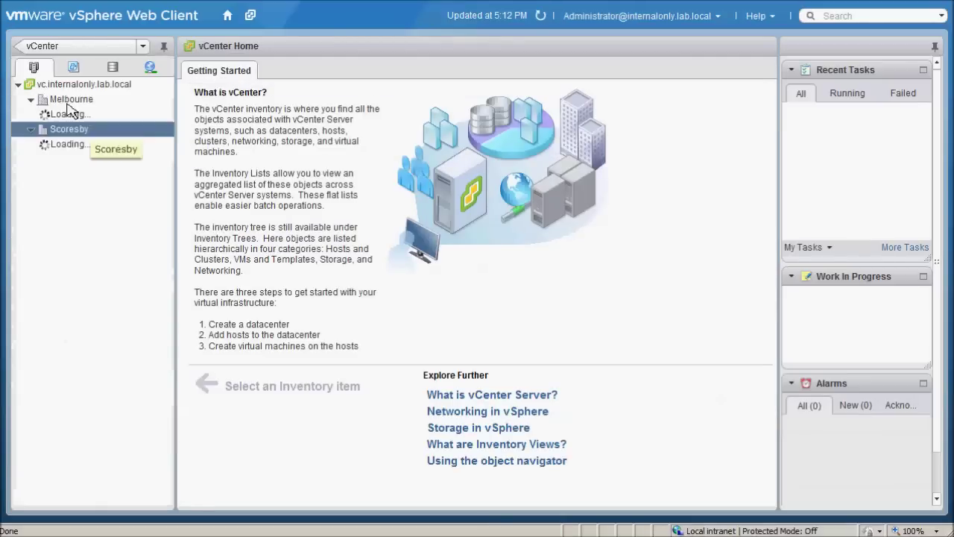
click(75, 144)
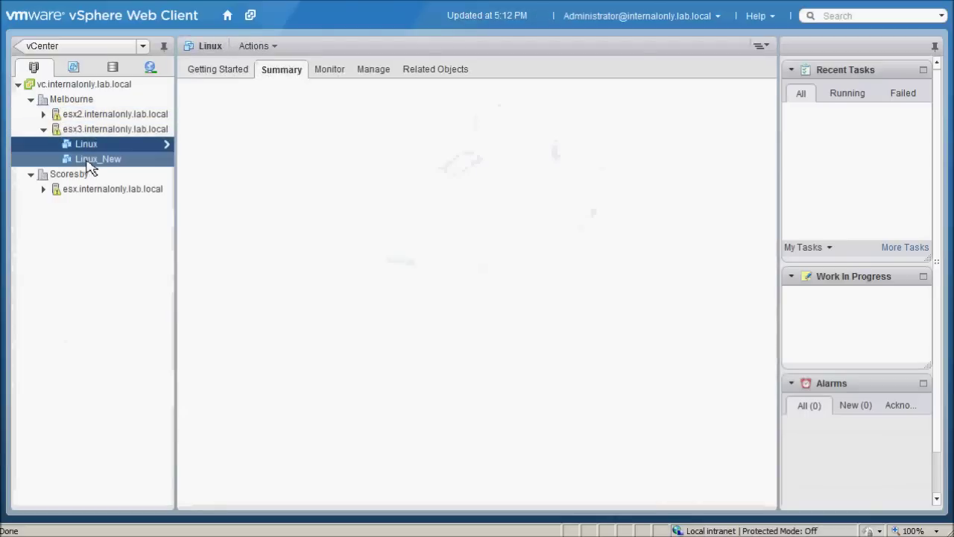
click(87, 162)
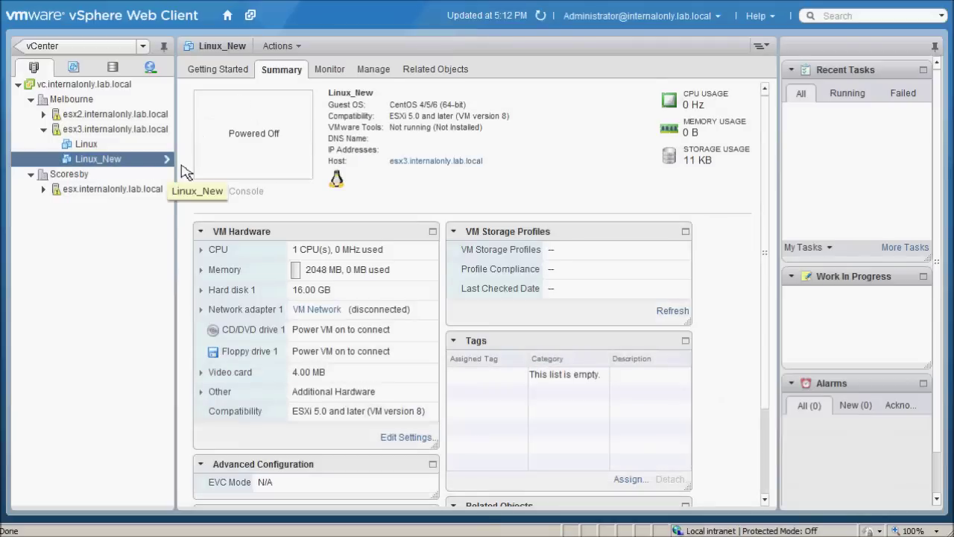
right_click(105, 160)
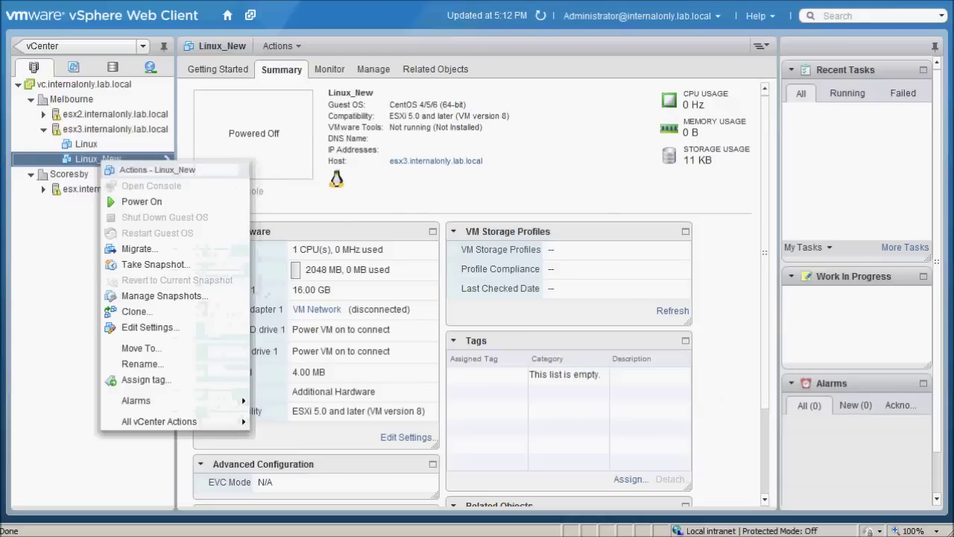
click(142, 201)
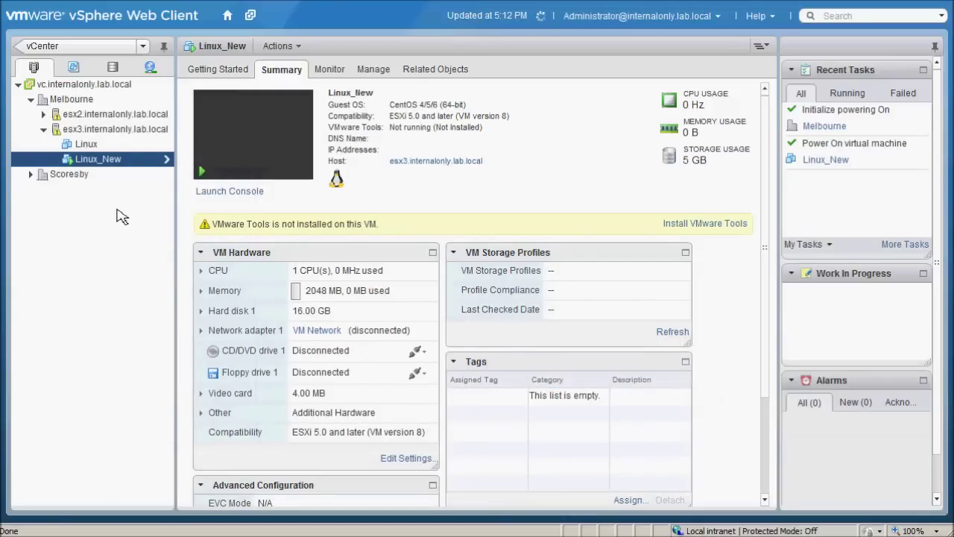
Launch the Linux_New console, continue past the certificate warning and reposition its window.
click(220, 195)
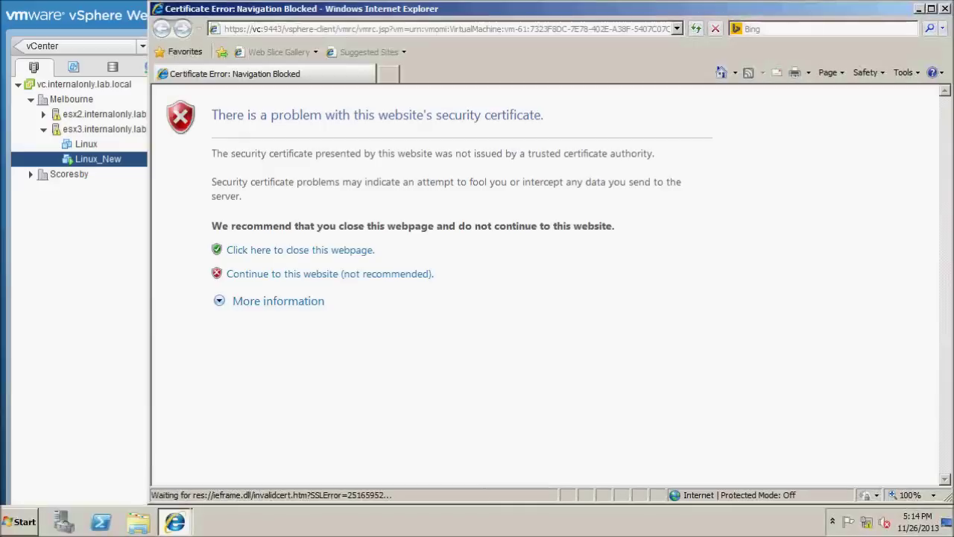
click(261, 274)
drag(381, 12, 293, 16)
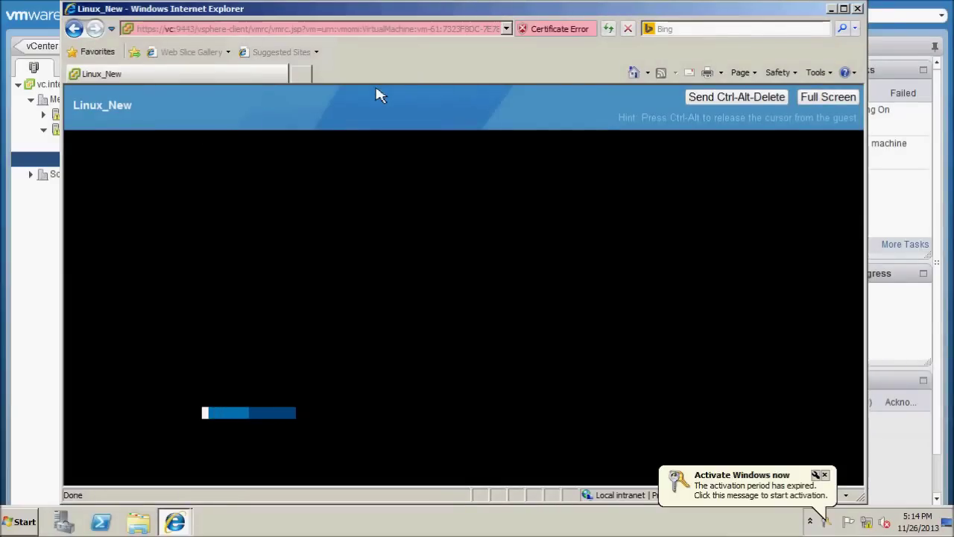
Close the stray blank browser tab and show the Linux_New console in full screen.
key(ctrl+t)
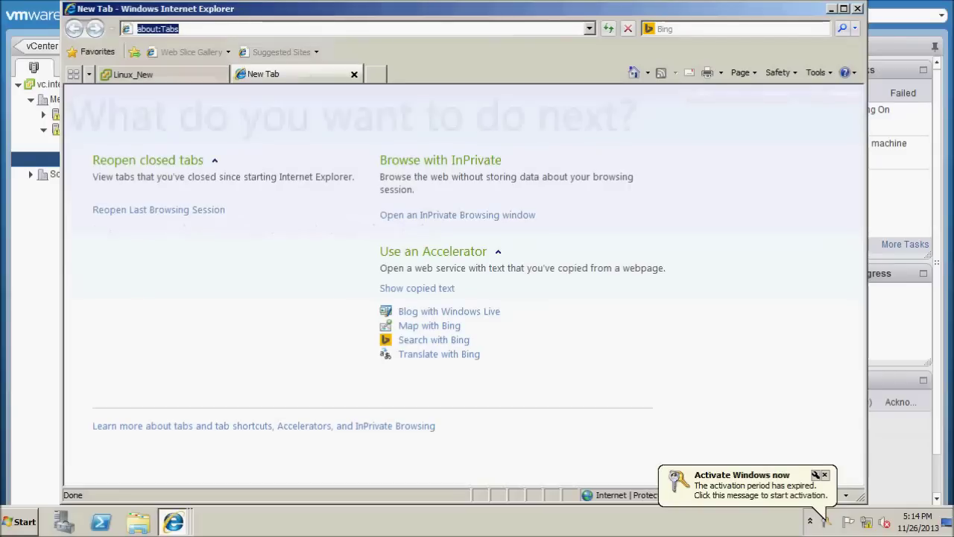
click(355, 74)
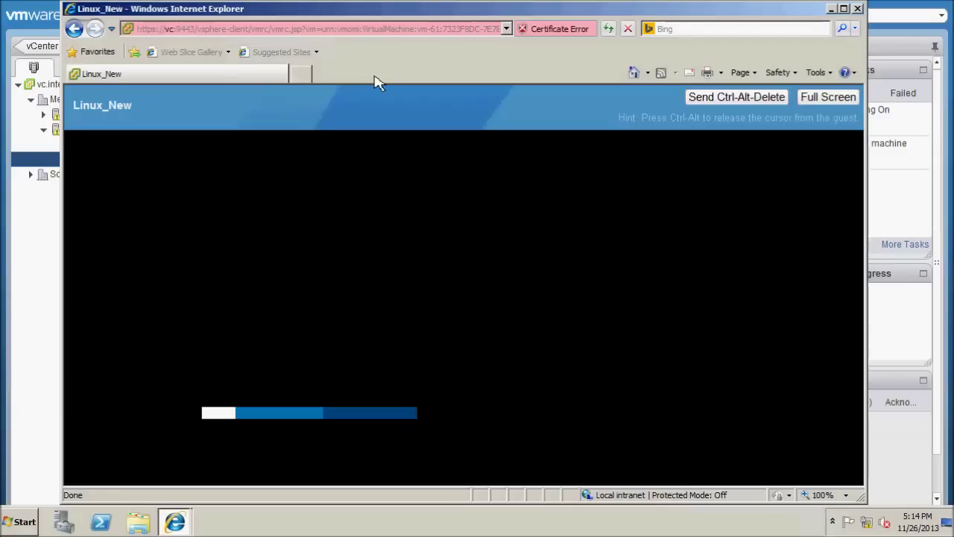
click(824, 104)
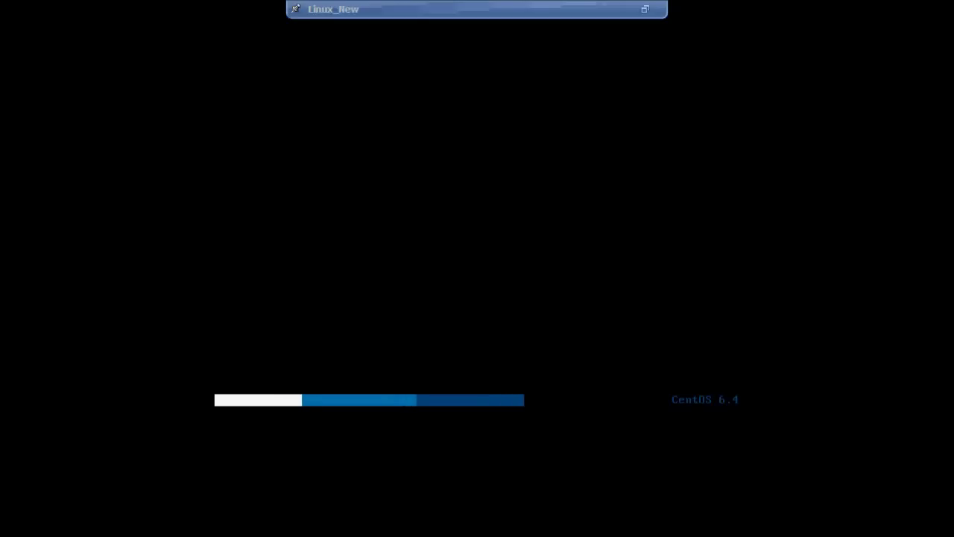